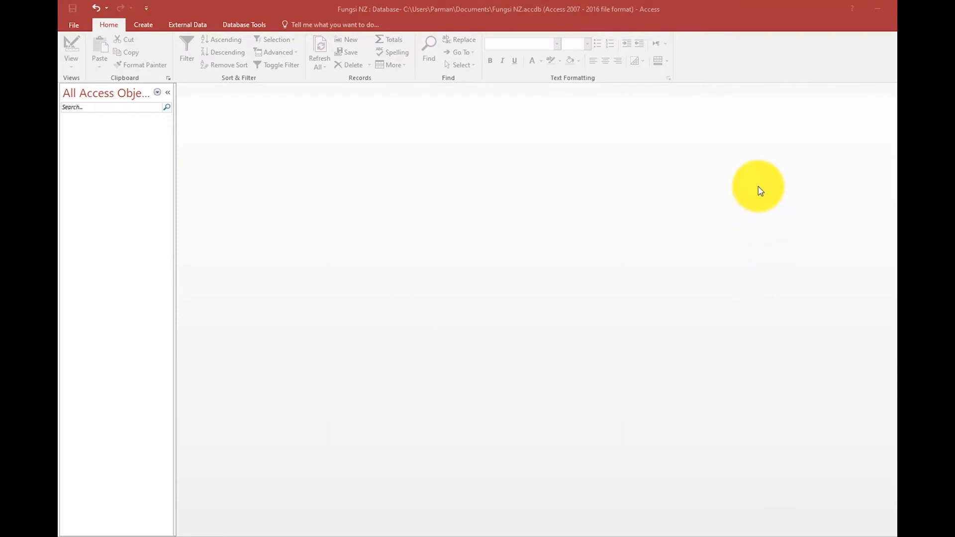
Create a new table and save it under the name Nilai Siswa to open its design
{"action": "left_click", "coordinate": [146, 27]}
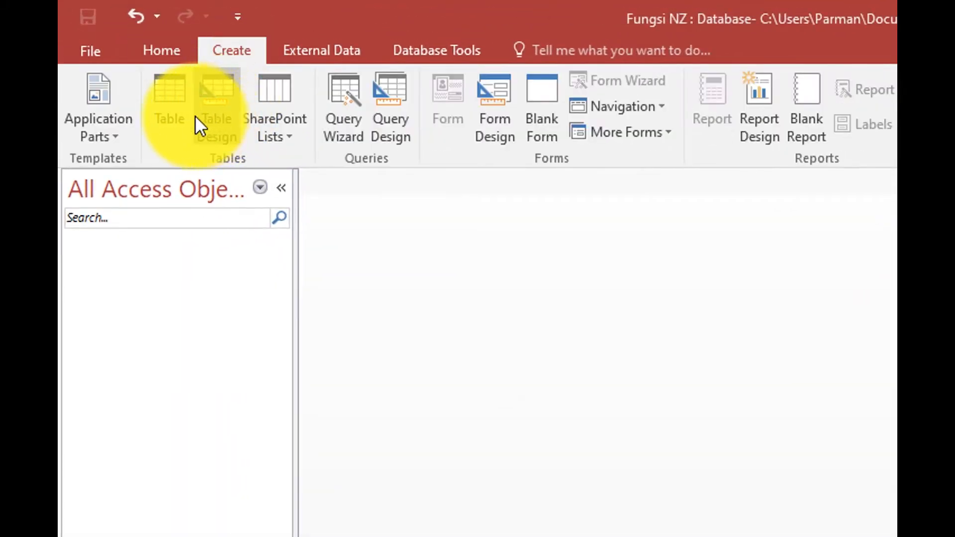
{"action": "left_click", "coordinate": [172, 104]}
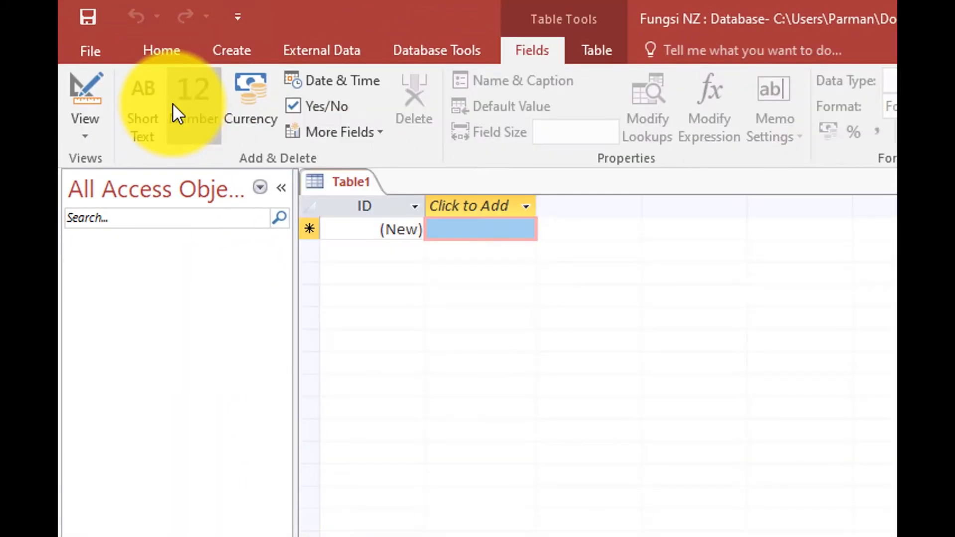
{"action": "key", "text": "ctrl+s"}
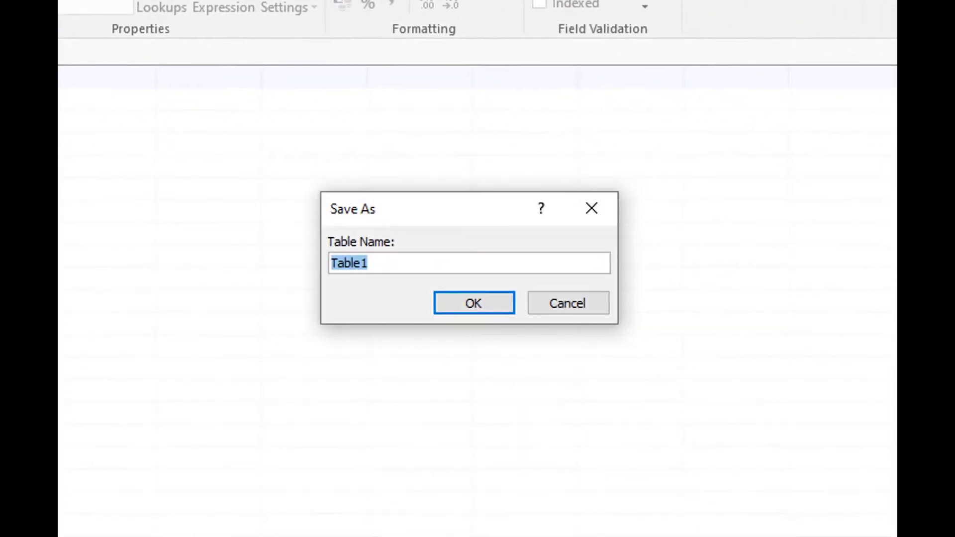
{"action": "type", "text": "Nilai Sisw"}
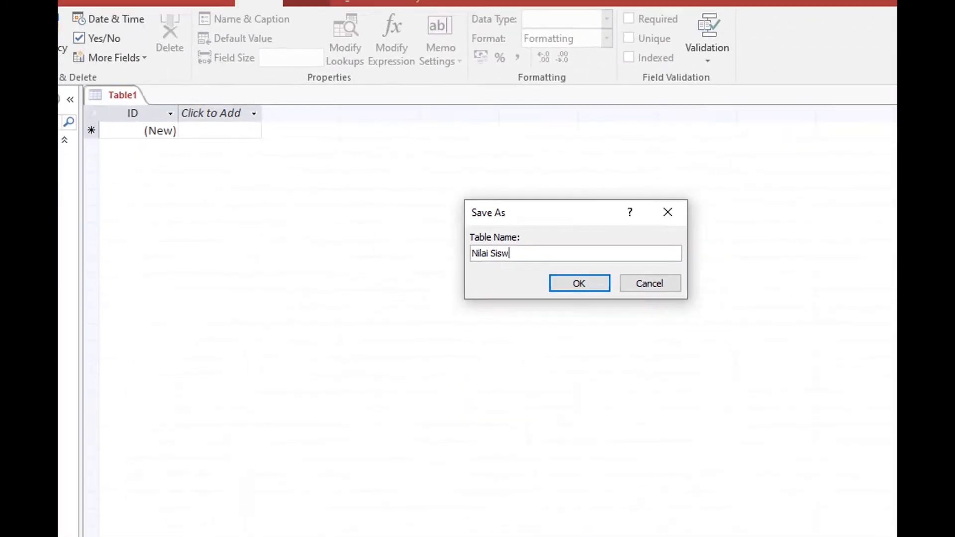
{"action": "type", "text": "a"}
{"action": "key", "text": "Return"}
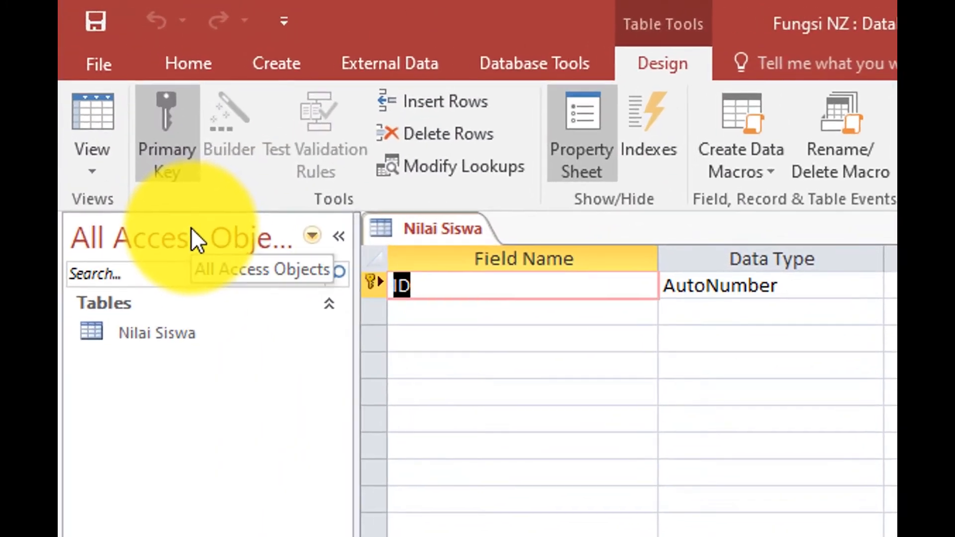
Rename the table's ID field to Nama SIswa and change its data type to Short Text
{"action": "type", "text": "Nama SIswa"}
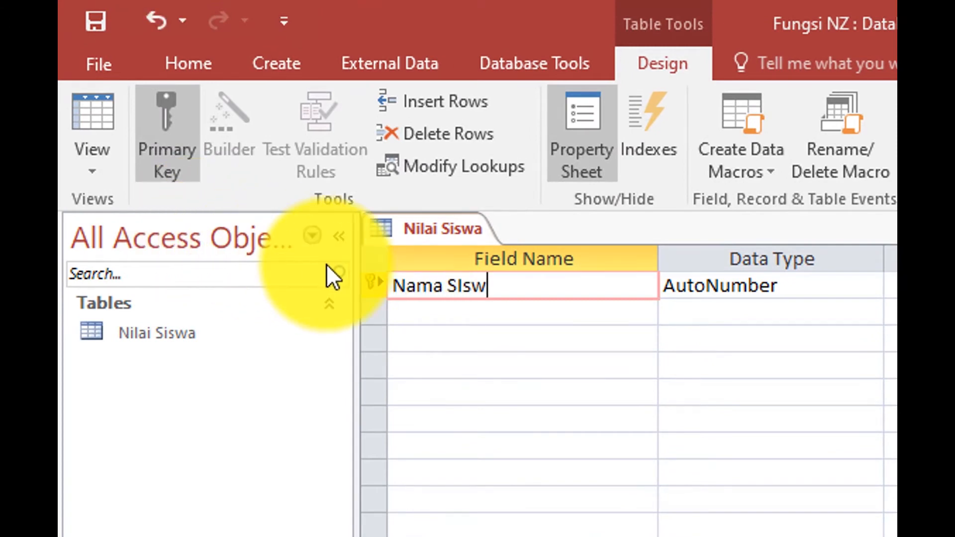
{"action": "key", "text": "Tab"}
{"action": "type", "text": "T"}
{"action": "key", "text": "BackSpace"}
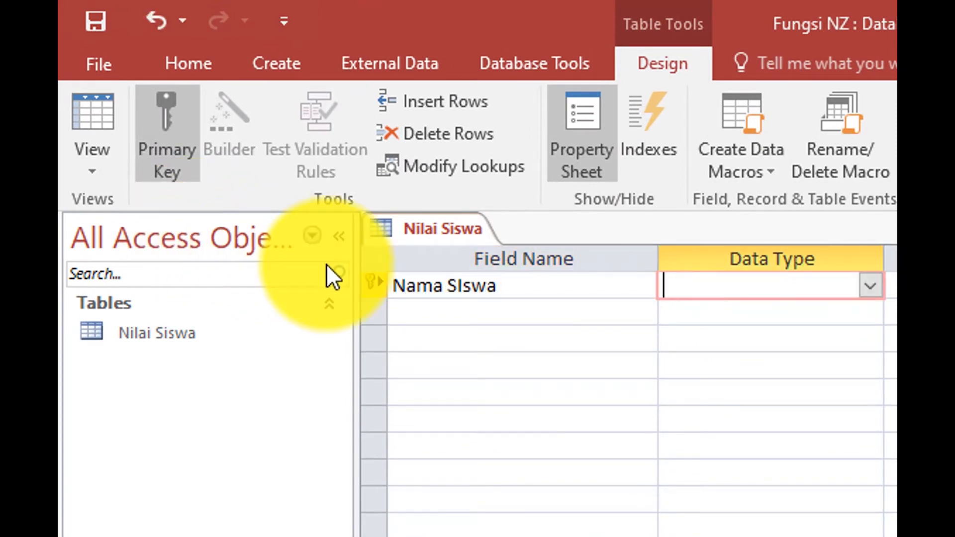
{"action": "key", "text": "Tab"}
{"action": "key", "text": "Tab"}
Add a second field named Nilai Uts with the Number data type
{"action": "type", "text": "Nila"}
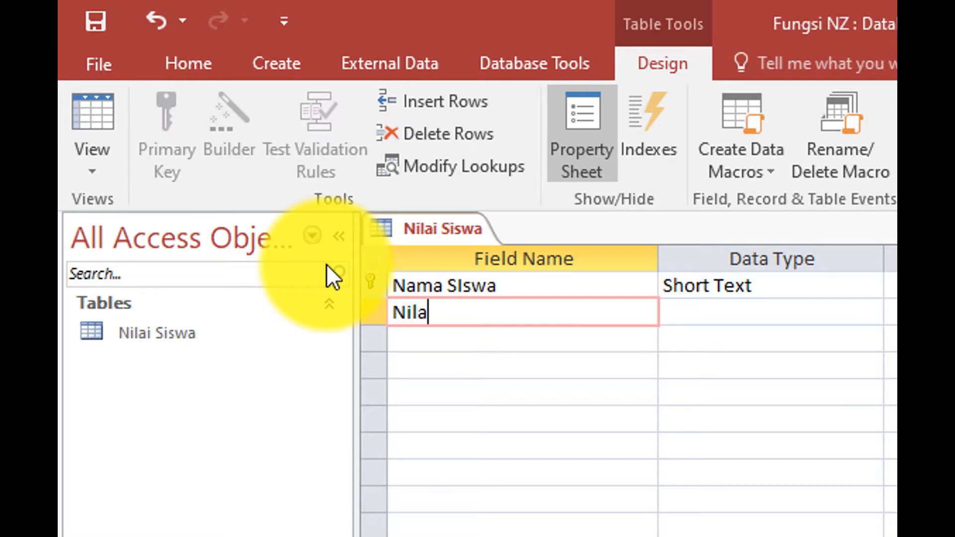
{"action": "type", "text": "i Uts"}
{"action": "key", "text": "Tab"}
{"action": "type", "text": "N"}
{"action": "key", "text": "Tab"}
{"action": "key", "text": "Tab"}
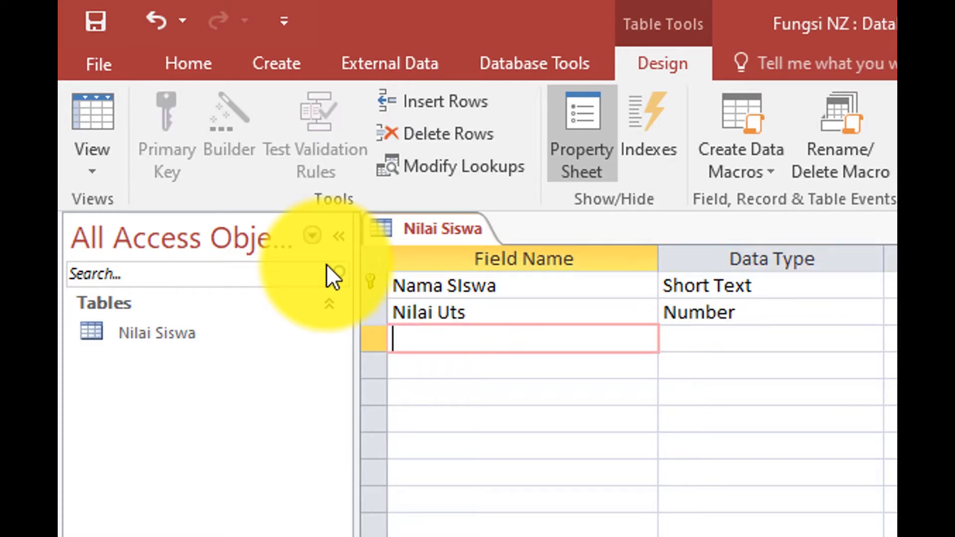
Add a third field named Nilai UAS with the Number data type
{"action": "type", "text": "Nilai UAS"}
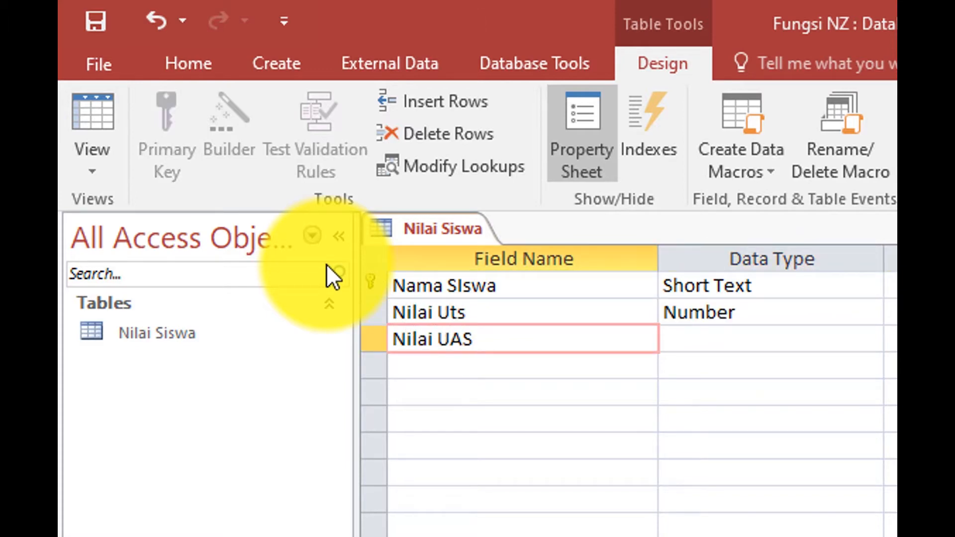
{"action": "key", "text": "Tab"}
{"action": "type", "text": "N"}
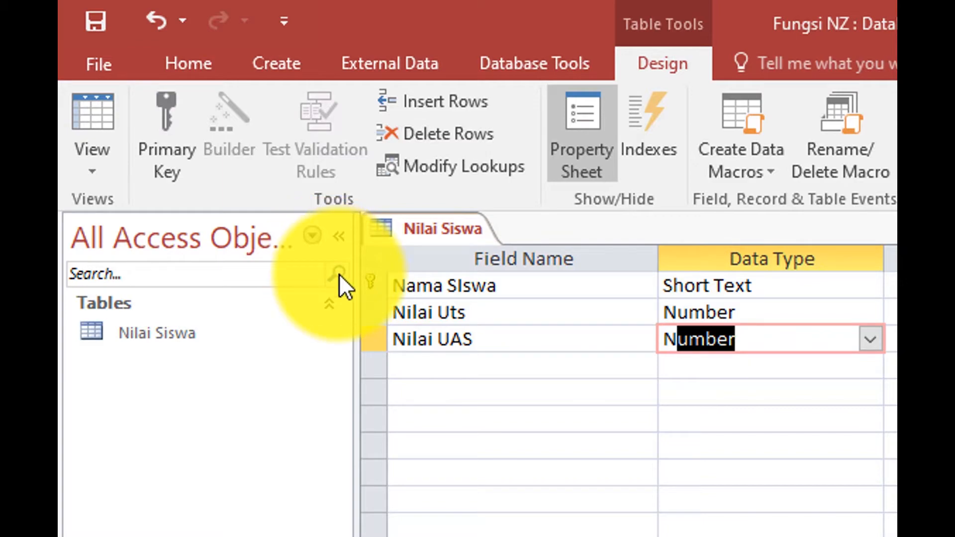
{"action": "left_click", "coordinate": [501, 293]}
{"action": "left_click", "coordinate": [499, 313]}
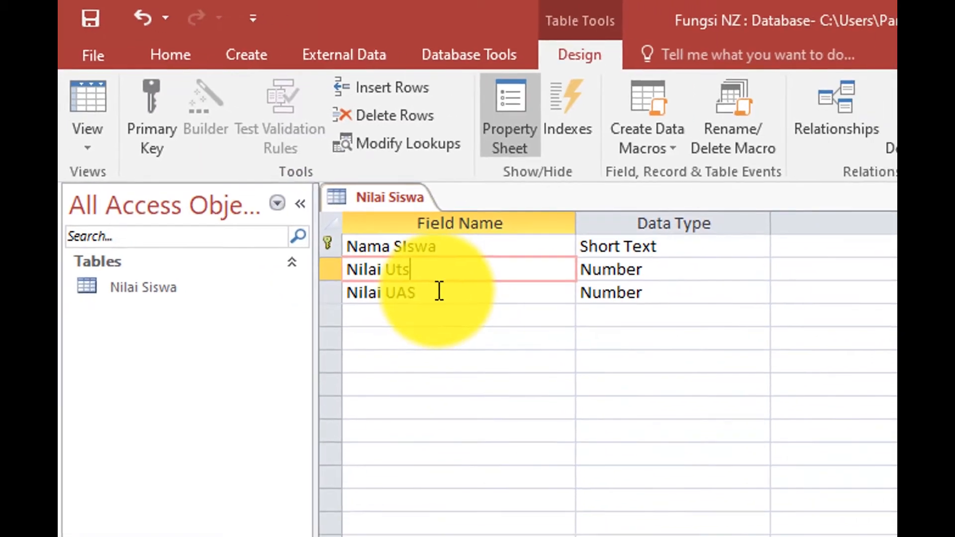
{"action": "left_click", "coordinate": [500, 339]}
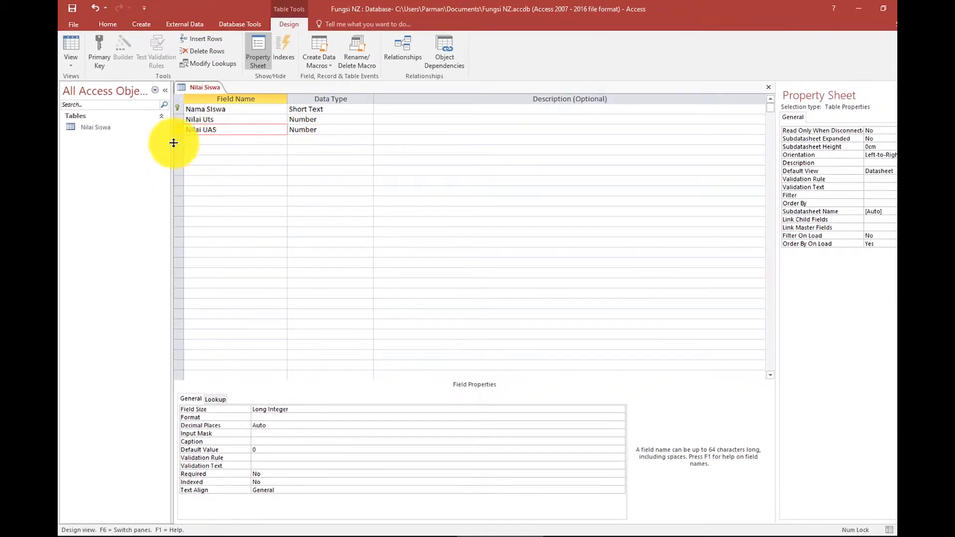
Save the table, open its datasheet and enter the first student's name with Nilai Uts 85 and Nilai UAS 90
{"action": "left_click", "coordinate": [70, 45]}
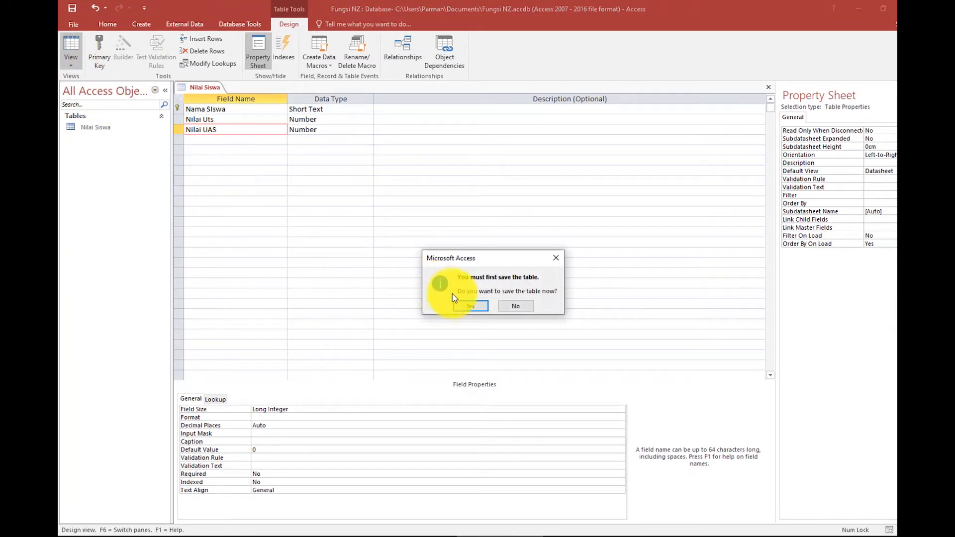
{"action": "left_click", "coordinate": [467, 308]}
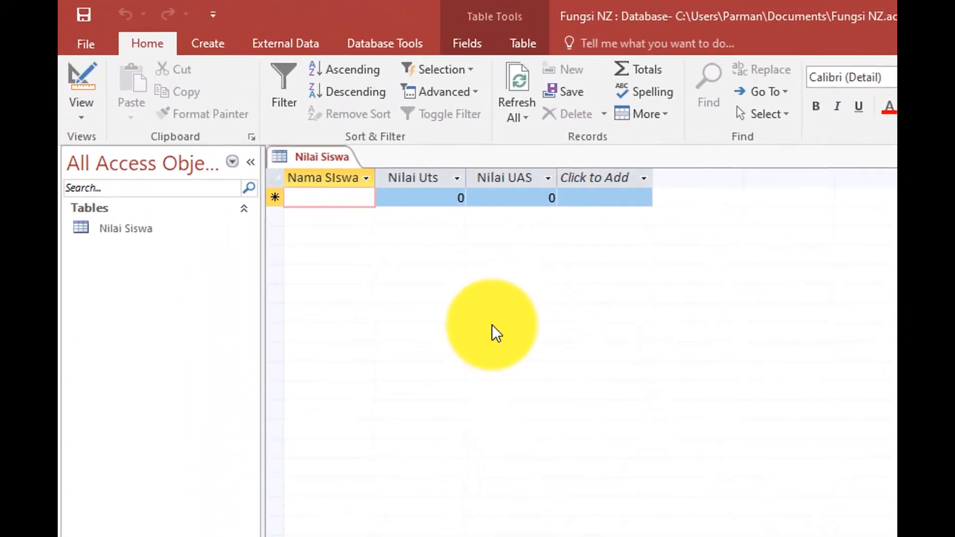
{"action": "type", "text": "Udin"}
{"action": "key", "text": "Tab"}
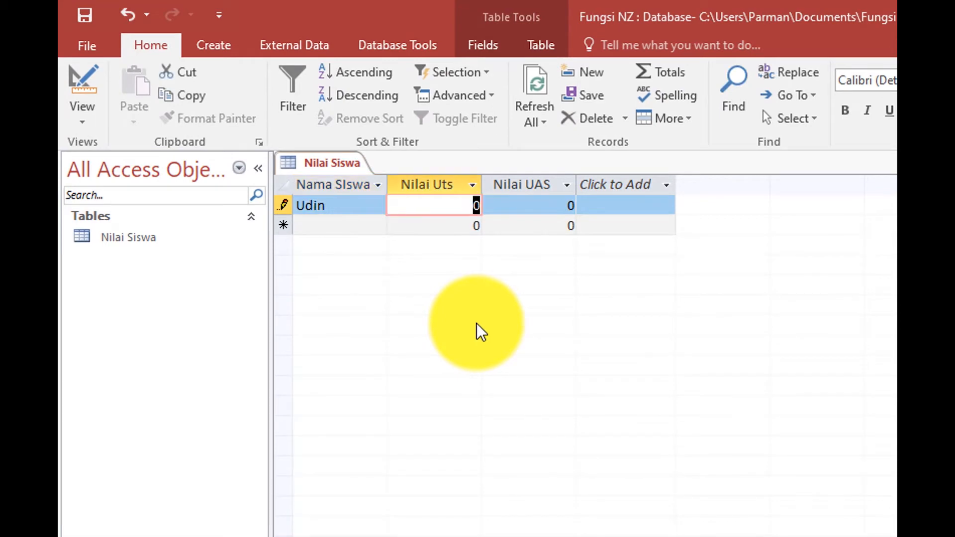
{"action": "type", "text": "85"}
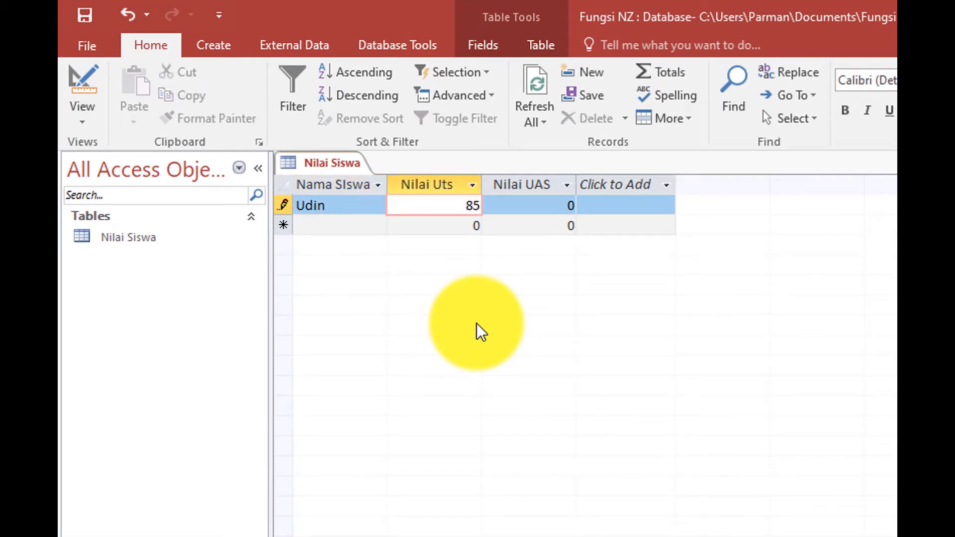
{"action": "key", "text": "Tab"}
{"action": "type", "text": "90"}
{"action": "key", "text": "Tab"}
Add the second student's record with the name, Nilai Uts 70 and Nilai UAS 85
{"action": "type", "text": "Aceng"}
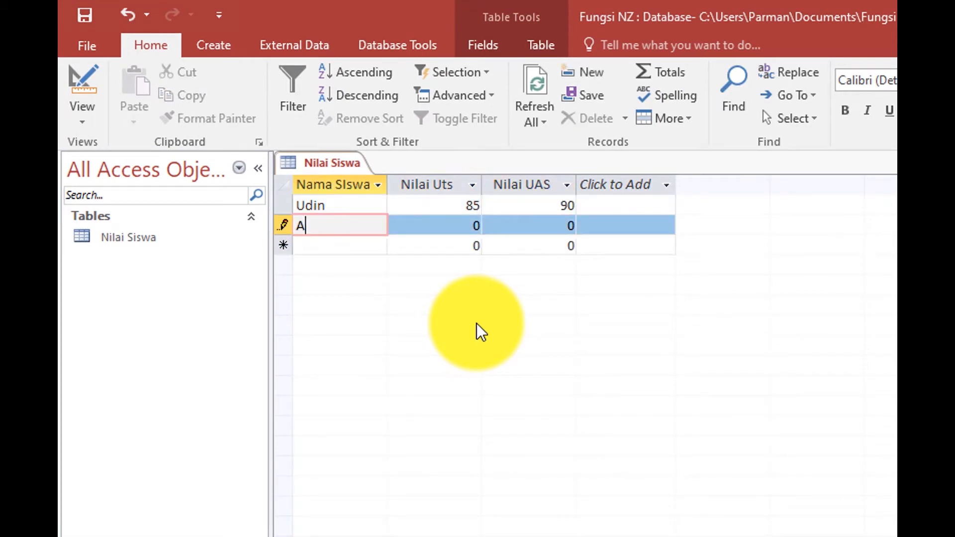
{"action": "key", "text": "Tab"}
{"action": "type", "text": "70"}
{"action": "key", "text": "Tab"}
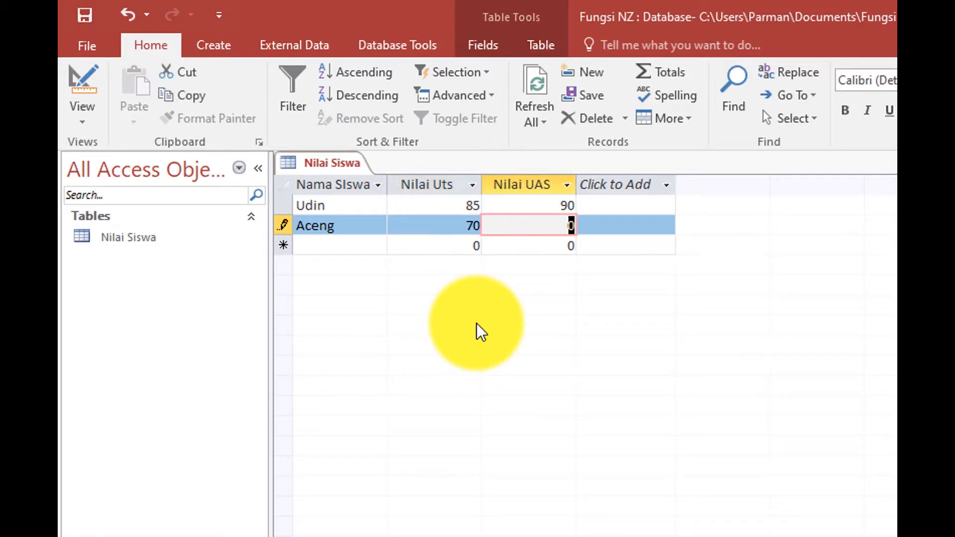
{"action": "type", "text": "85"}
{"action": "key", "text": "Tab"}
Add the third student's record with the name, an empty Nilai Uts and Nilai UAS 60
{"action": "type", "text": "Apuy"}
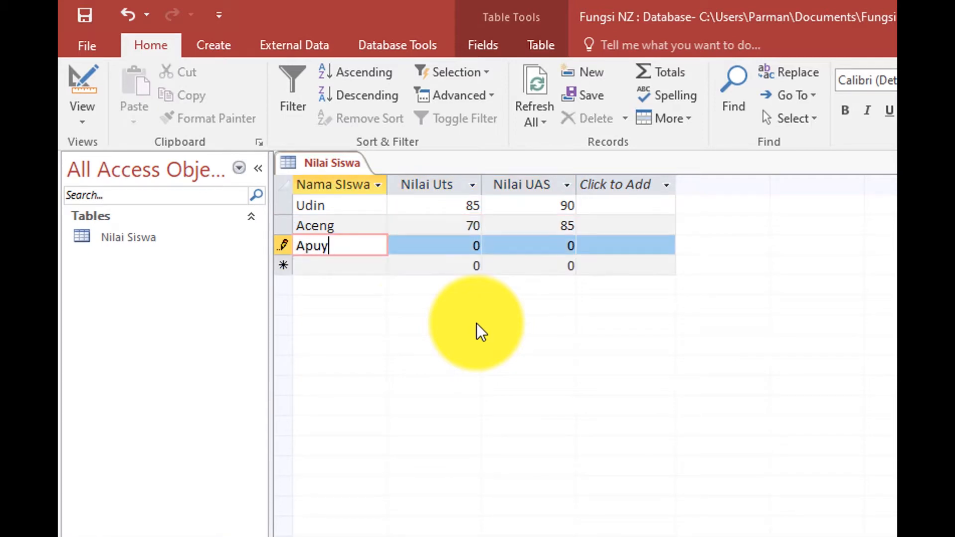
{"action": "key", "text": "Tab"}
{"action": "key", "text": "BackSpace"}
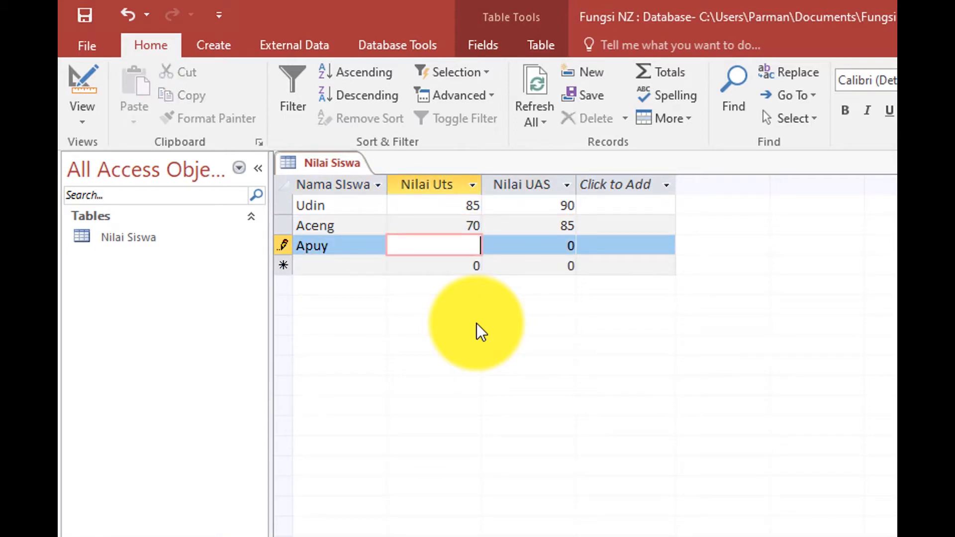
{"action": "key", "text": "Tab"}
{"action": "key", "text": "BackSpace"}
{"action": "type", "text": "60"}
{"action": "key", "text": "Tab"}
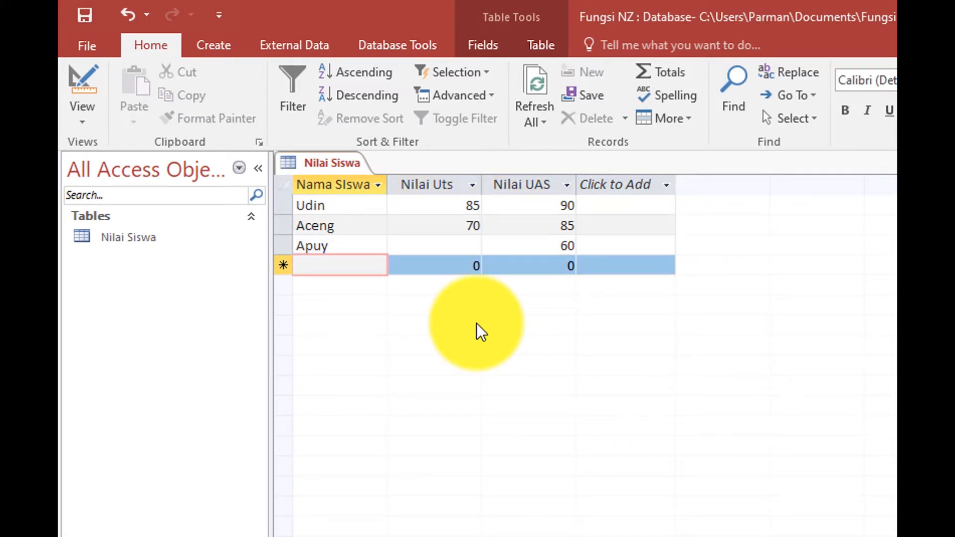
Add the fourth student's record with the name, Nilai Uts 80 and an empty Nilai UAS
{"action": "type", "text": "Memet"}
{"action": "key", "text": "Tab"}
{"action": "type", "text": "80"}
{"action": "key", "text": "Tab"}
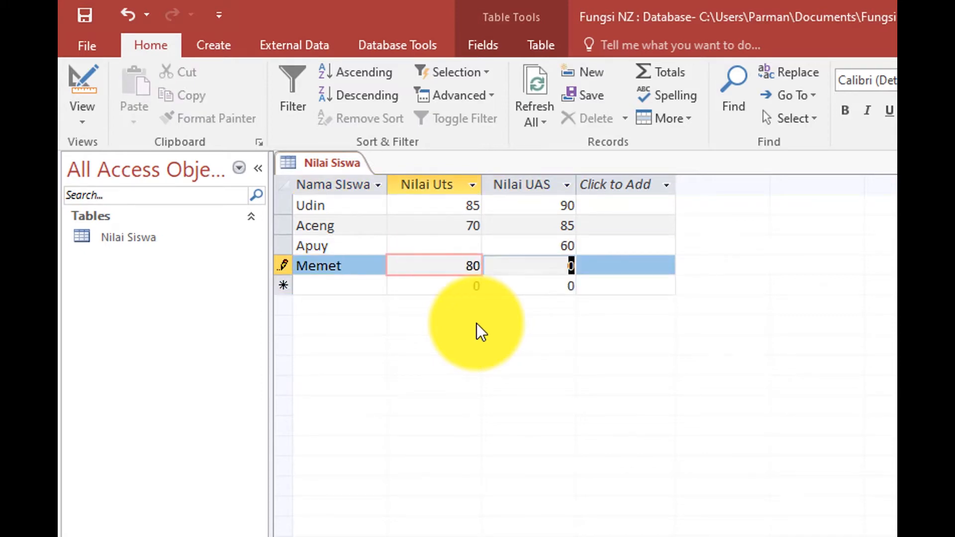
{"action": "key", "text": "BackSpace"}
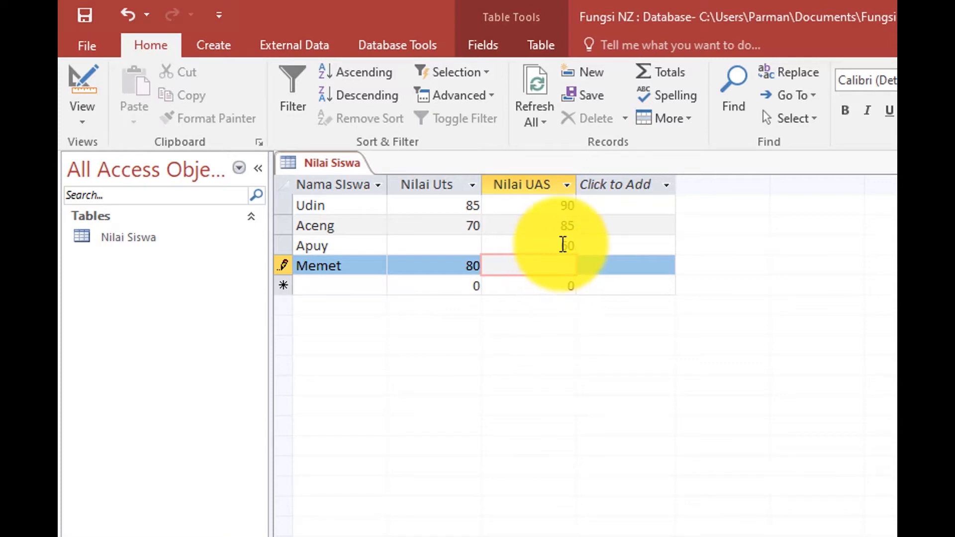
{"action": "key", "text": "Up"}
{"action": "key", "text": "Down"}
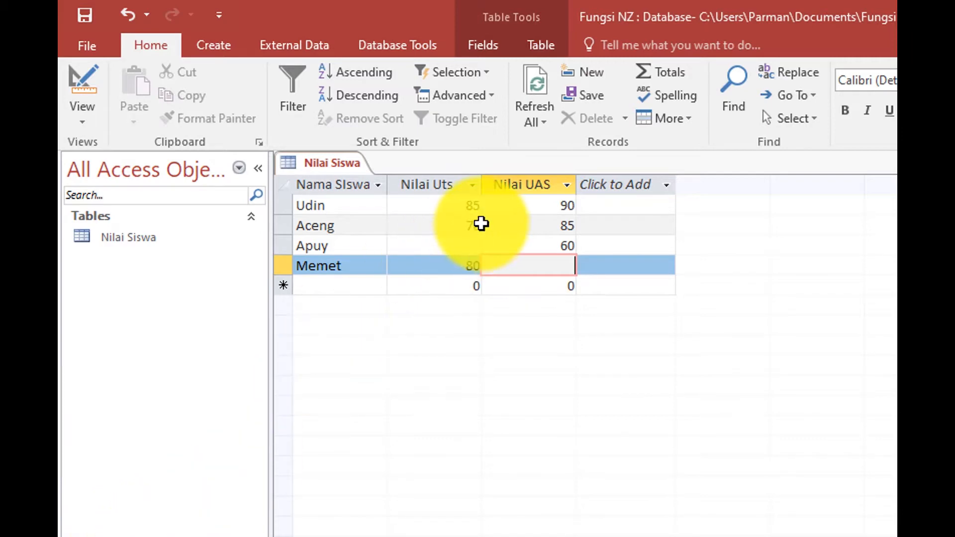
Close the Nilai Siswa table
{"action": "left_click", "coordinate": [462, 210]}
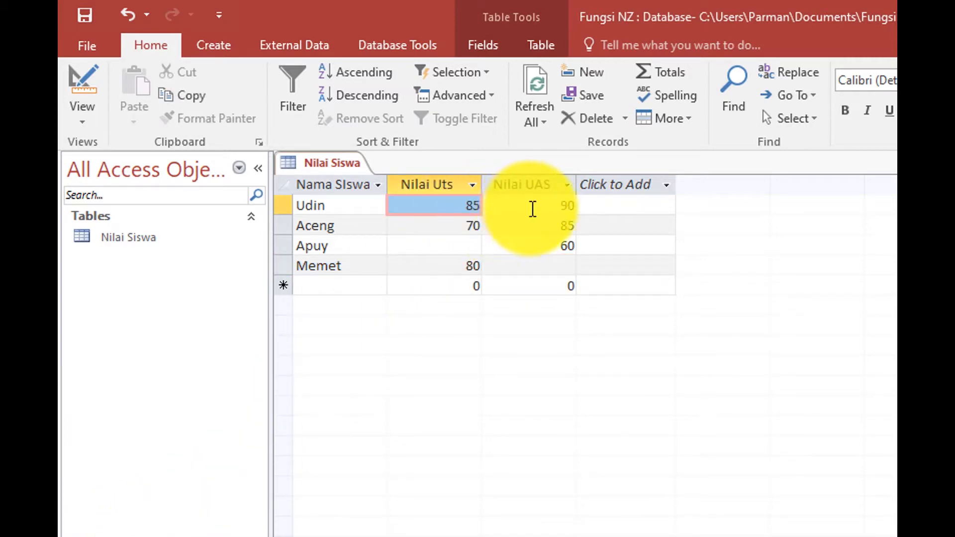
{"action": "left_click", "coordinate": [529, 207]}
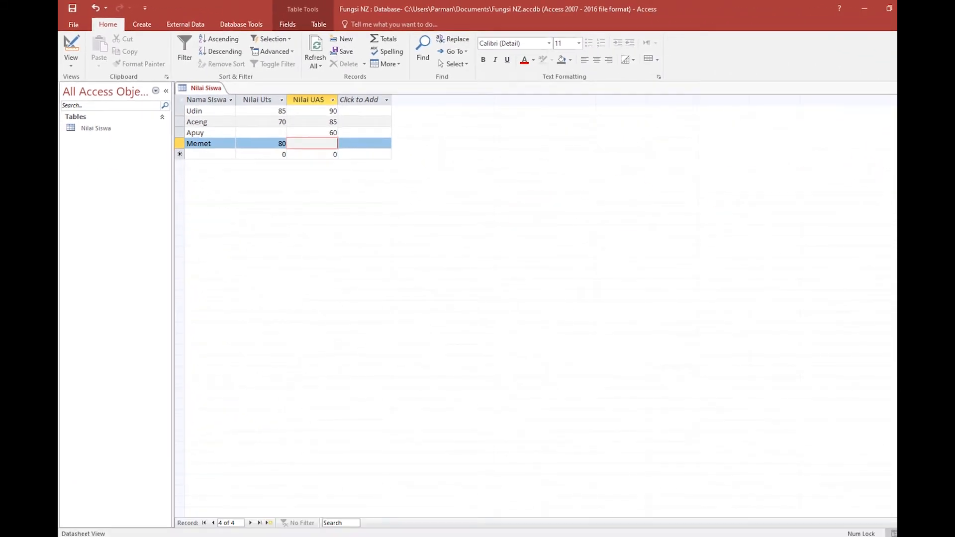
{"action": "left_click", "coordinate": [919, 88]}
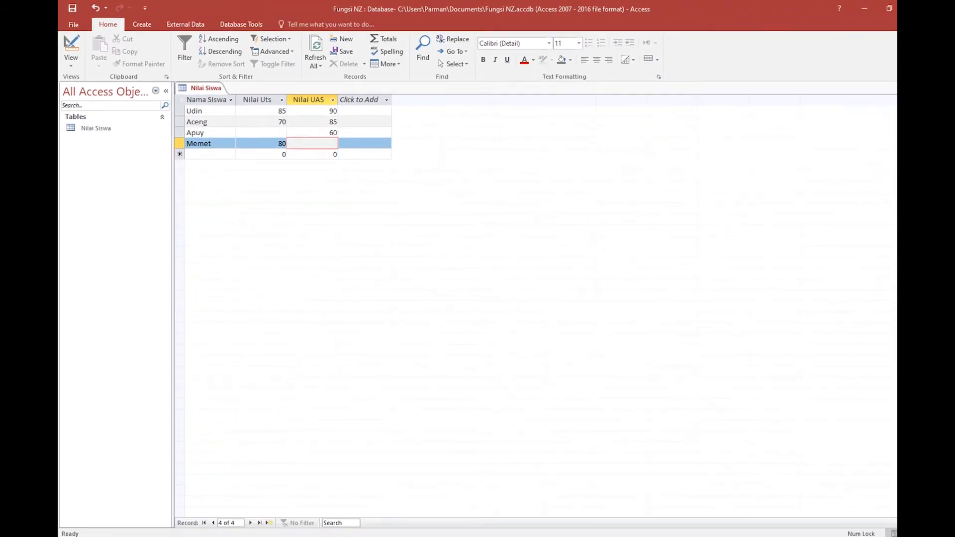
Create a new query in Design view and add the Nilai Siswa table as its source
{"action": "left_click", "coordinate": [145, 25]}
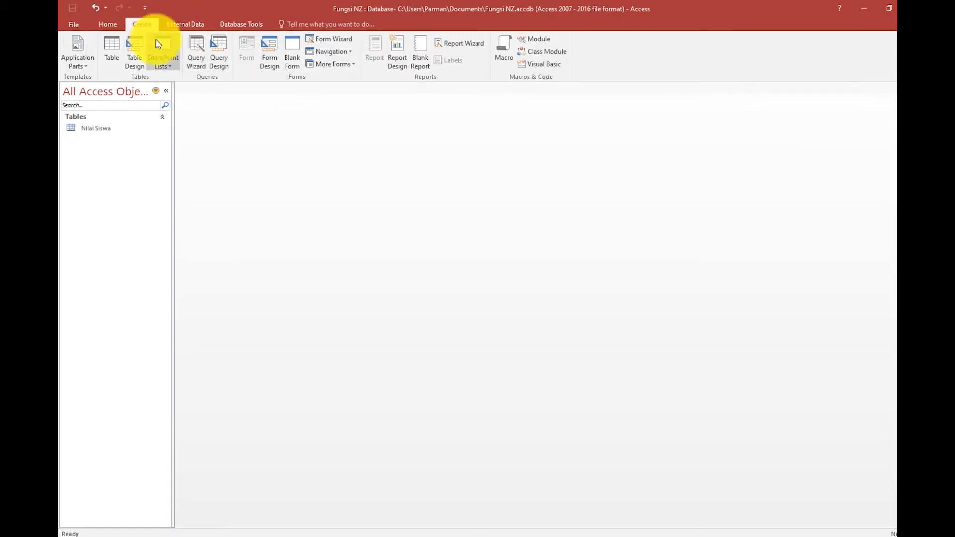
{"action": "left_click", "coordinate": [222, 58]}
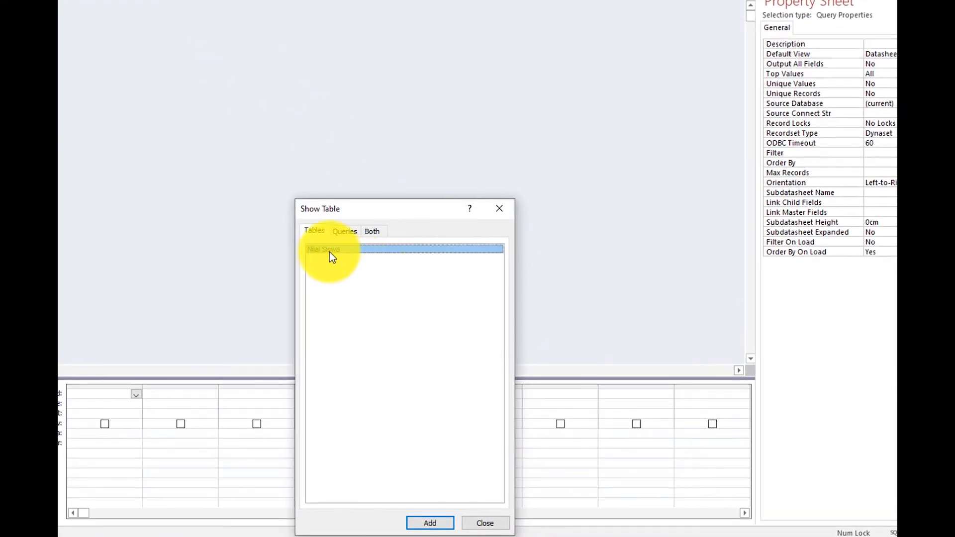
{"action": "double_click", "coordinate": [330, 252]}
{"action": "left_click_drag", "start_coordinate": [370, 209], "coordinate": [415, 174]}
{"action": "left_click", "coordinate": [546, 173]}
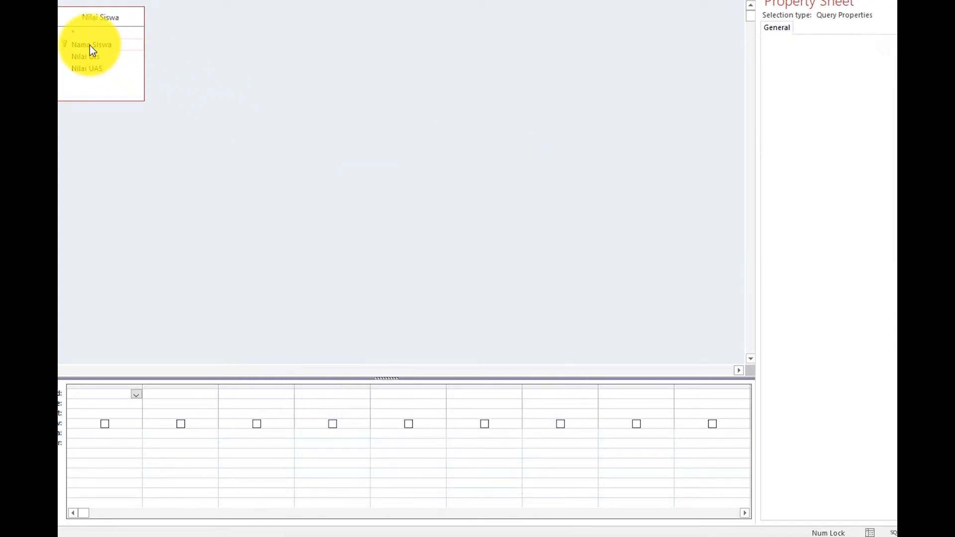
Add the Nama SIswa, Nilai Uts and Nilai UAS fields to the query grid
{"action": "double_click", "coordinate": [90, 46]}
{"action": "double_click", "coordinate": [90, 59]}
{"action": "double_click", "coordinate": [92, 68]}
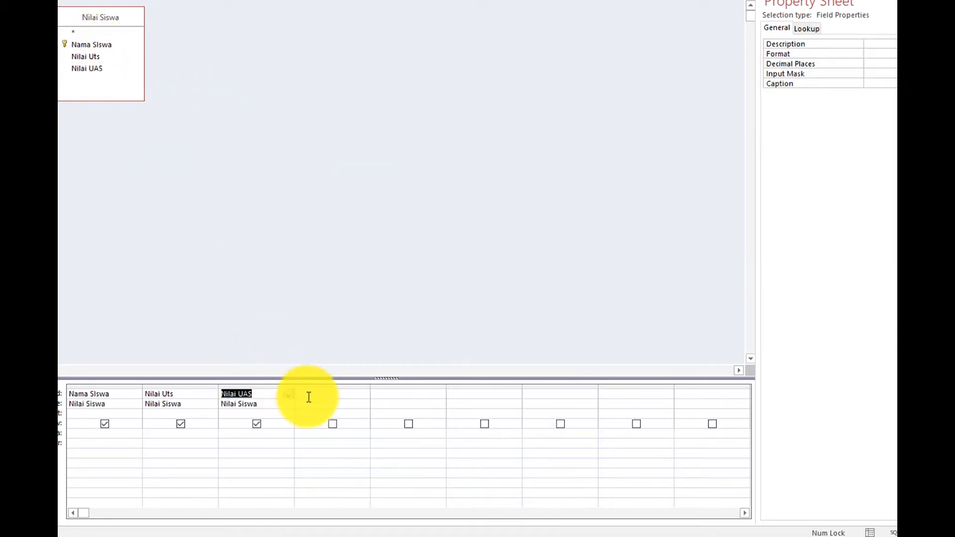
Add a calculated field to the query grid as Nilai Total: [Nilai UTS] + [Nilai UAS] and include it in the results
{"action": "left_click", "coordinate": [321, 393]}
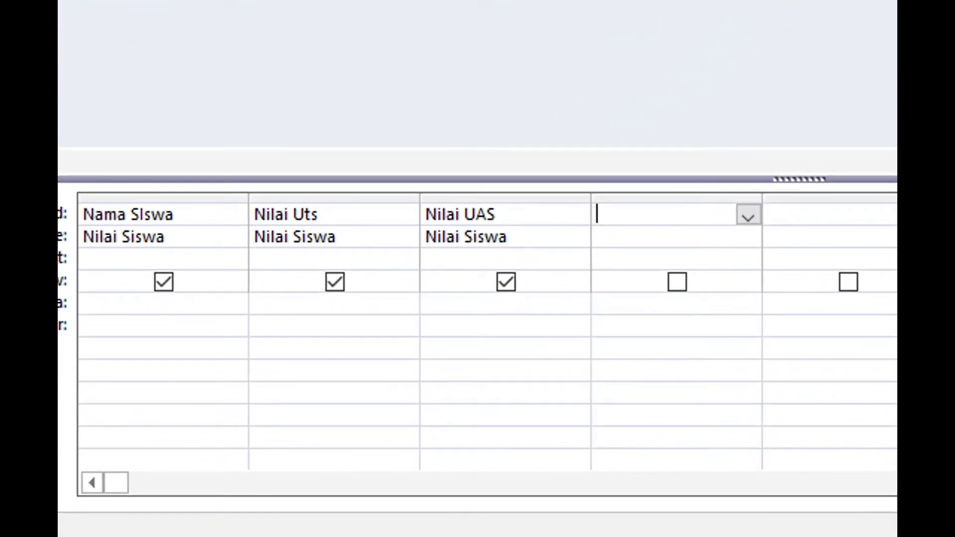
{"action": "type", "text": "Nilai Total"}
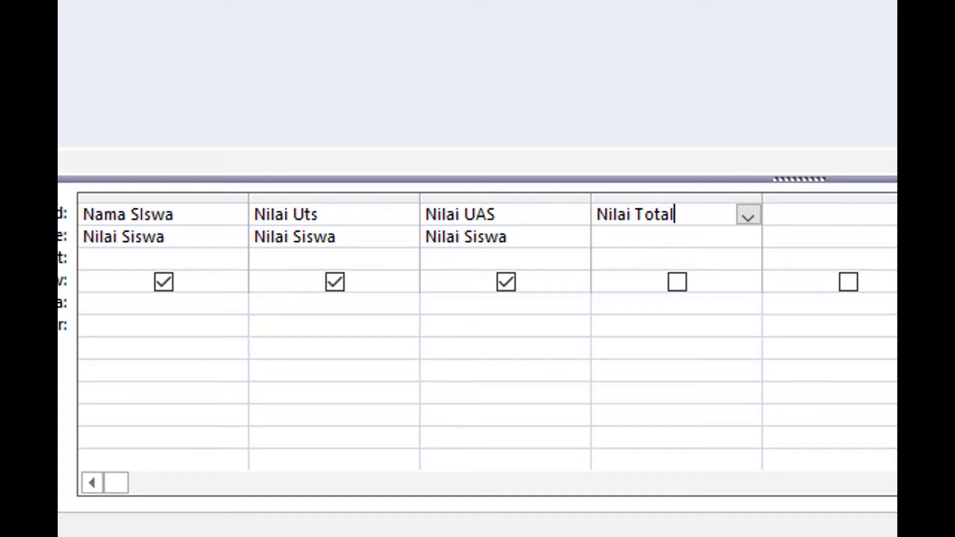
{"action": "type", "text": ": [Nilai U"}
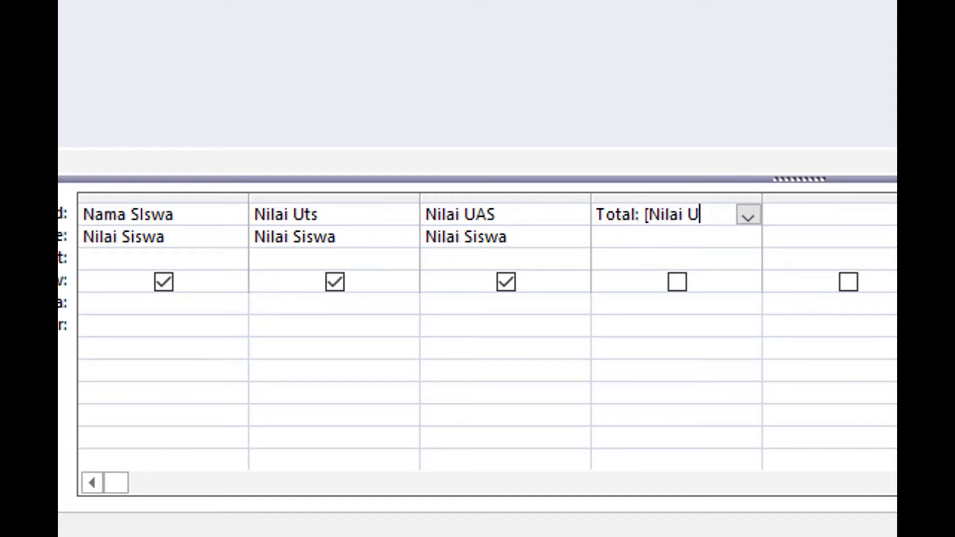
{"action": "type", "text": "TS] + [Nilai"}
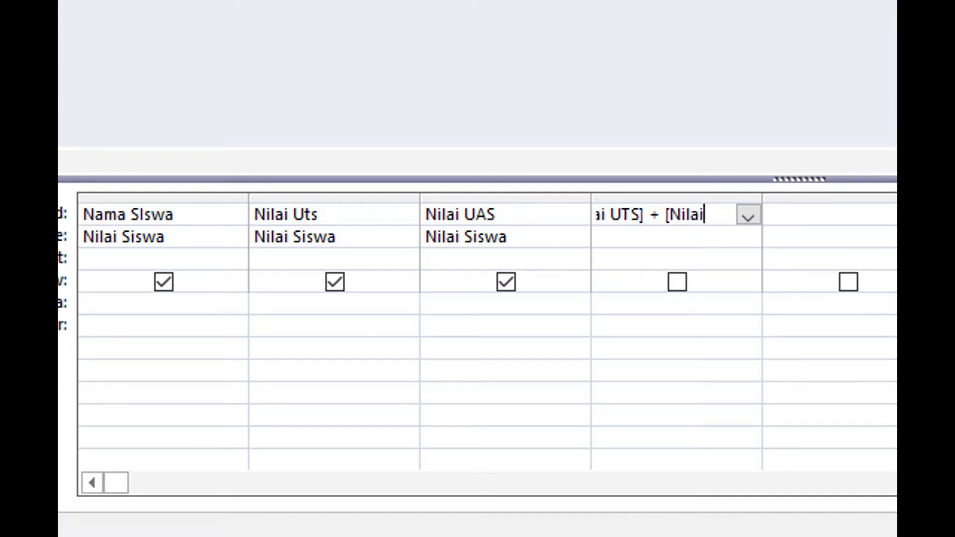
{"action": "type", "text": " UAS]"}
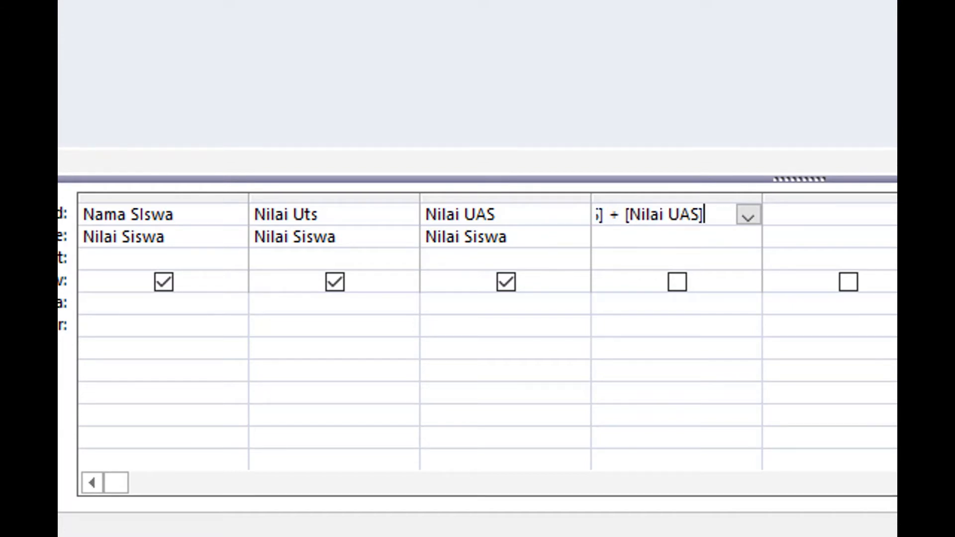
{"action": "left_click", "coordinate": [686, 288]}
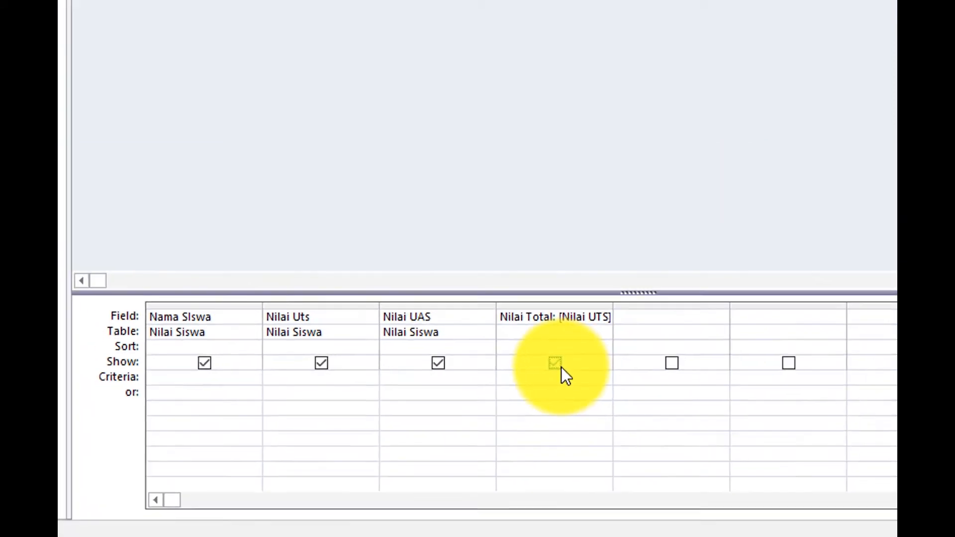
Run the query and examine Nilai Total in the rows where Nilai Uts or Nilai UAS is empty
{"action": "left_click", "coordinate": [95, 54]}
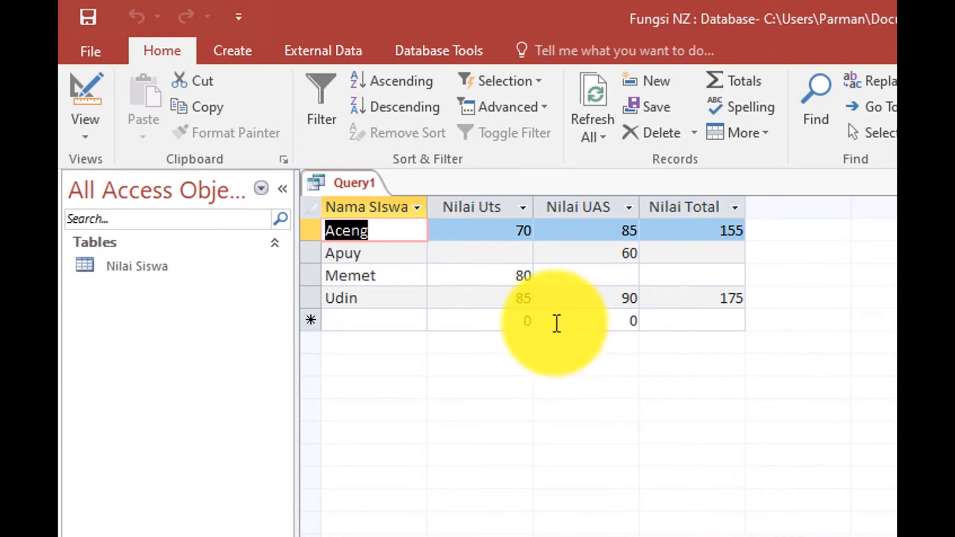
{"action": "left_click", "coordinate": [512, 258]}
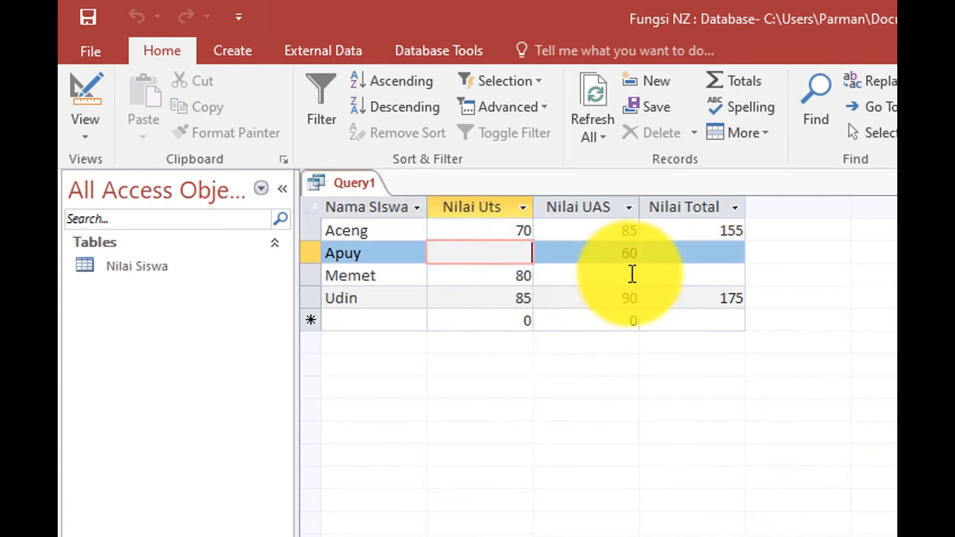
{"action": "left_click", "coordinate": [592, 274]}
{"action": "left_click", "coordinate": [715, 254]}
{"action": "left_click", "coordinate": [718, 274]}
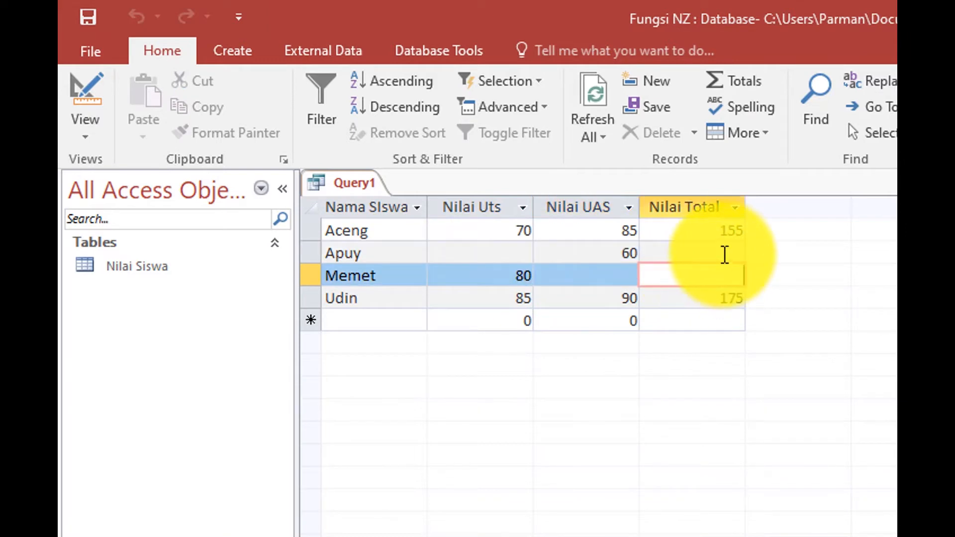
{"action": "left_click", "coordinate": [725, 255]}
{"action": "left_click", "coordinate": [725, 270]}
{"action": "left_click", "coordinate": [725, 255]}
{"action": "left_click", "coordinate": [509, 254]}
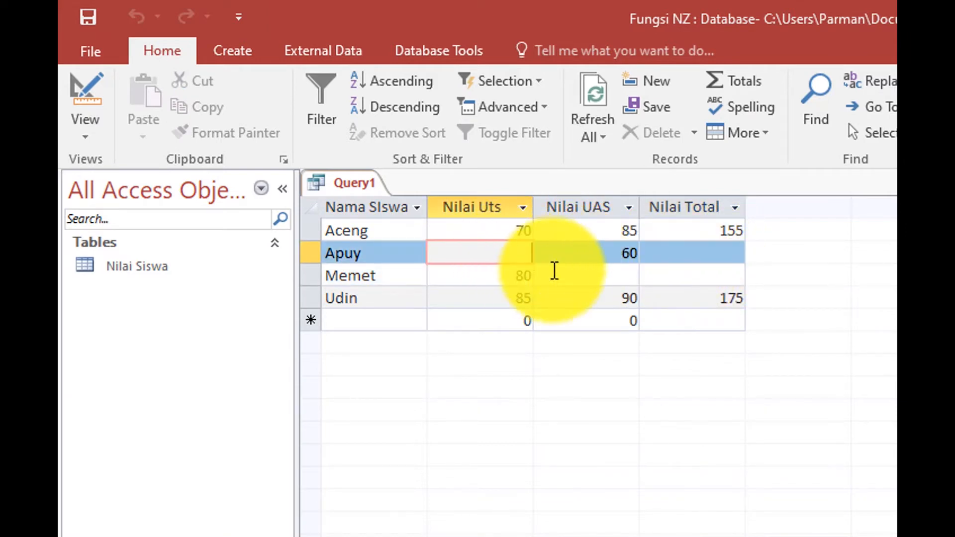
{"action": "left_click", "coordinate": [582, 275]}
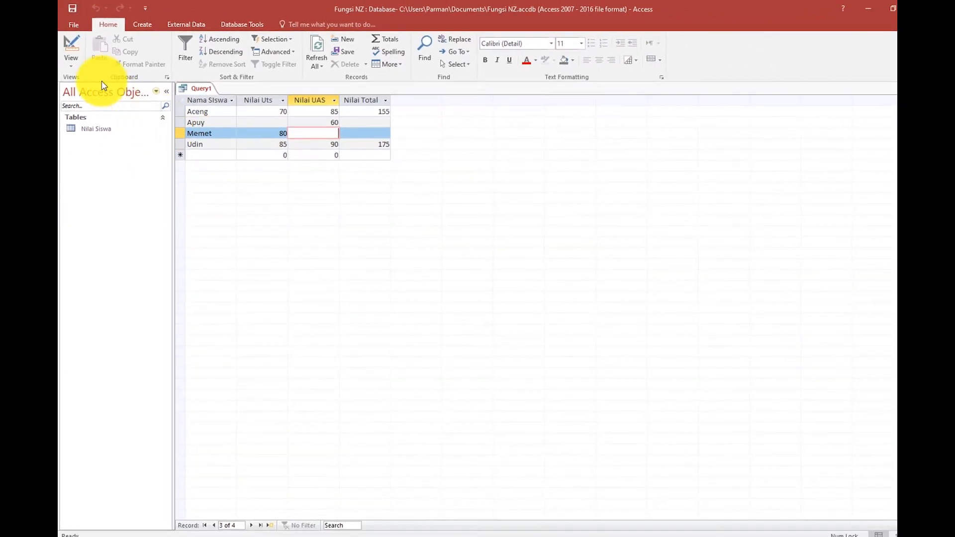
In the query design, widen the Nilai Total column and wrap its UTS term as NZ([Nilai UTS];0)
{"action": "left_click", "coordinate": [72, 47]}
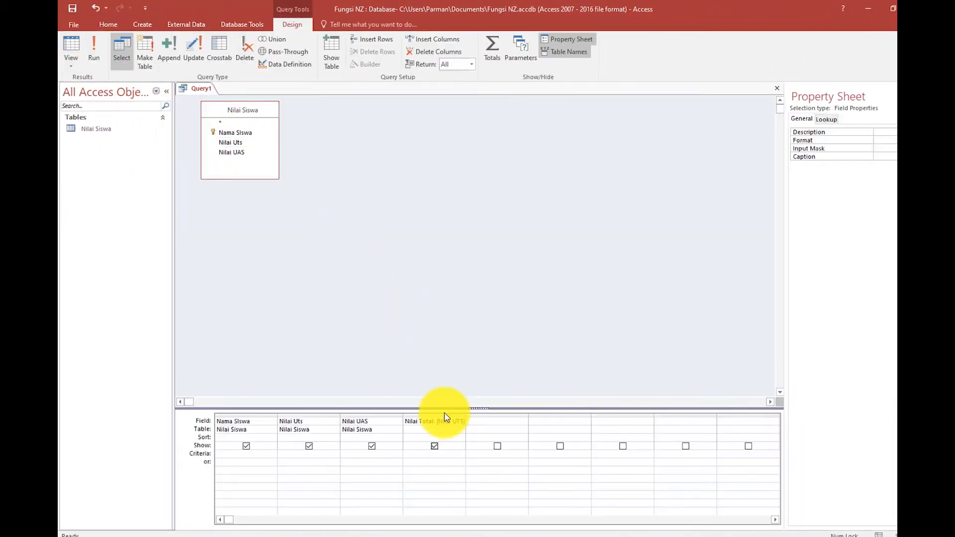
{"action": "left_click_drag", "start_coordinate": [464, 416], "coordinate": [546, 425]}
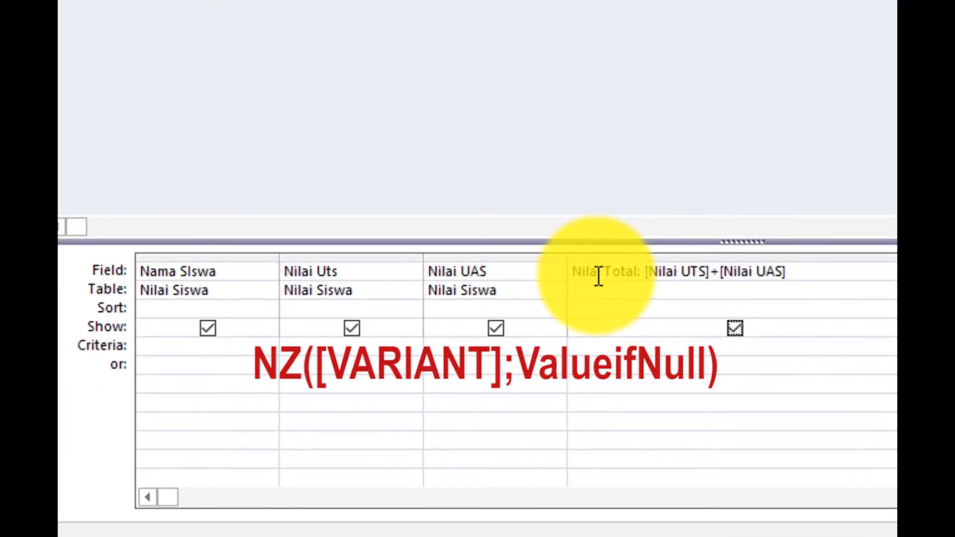
{"action": "left_click", "coordinate": [614, 272]}
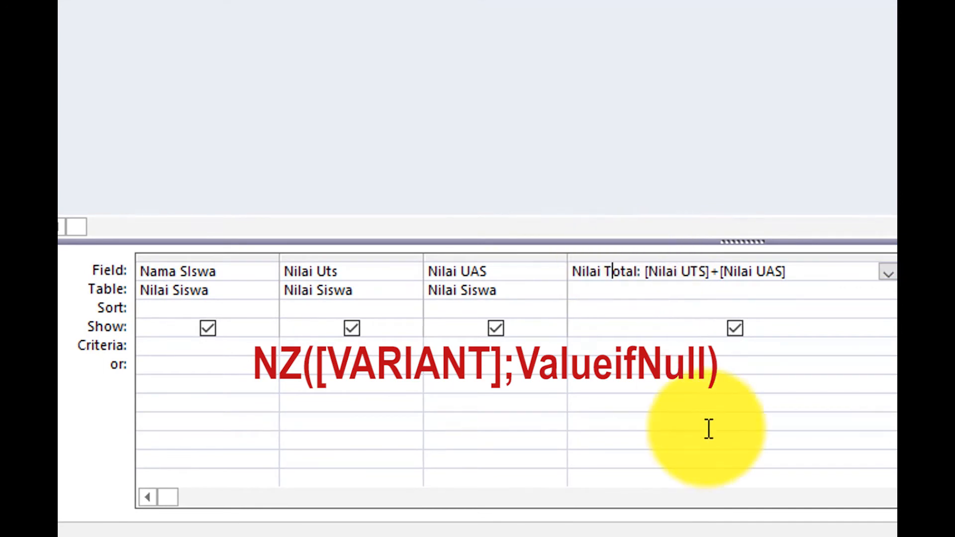
{"action": "key", "text": "Right"}
{"action": "key", "text": "Right"}
{"action": "key", "text": "Right"}
{"action": "key", "text": "Right"}
{"action": "key", "text": "Right"}
{"action": "key", "text": "Right"}
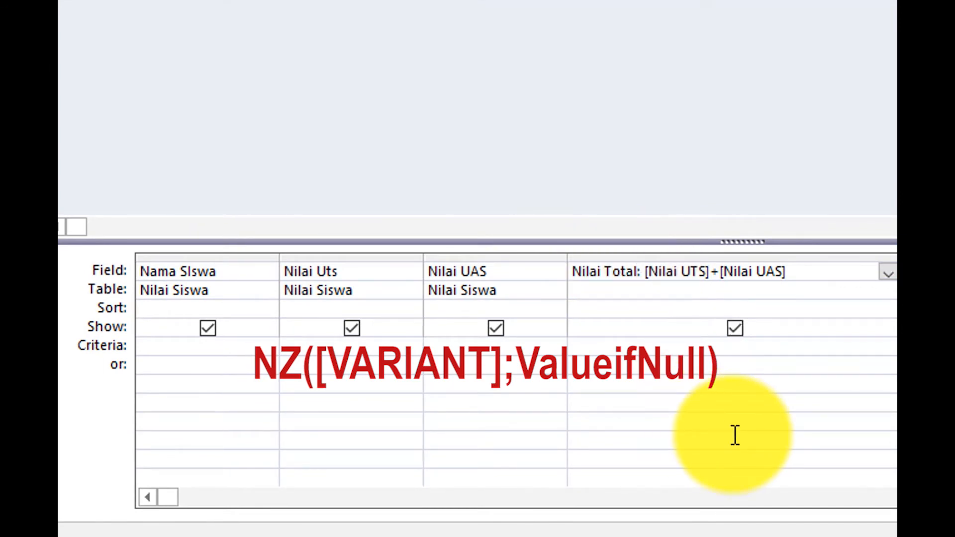
{"action": "type", "text": "NZ("}
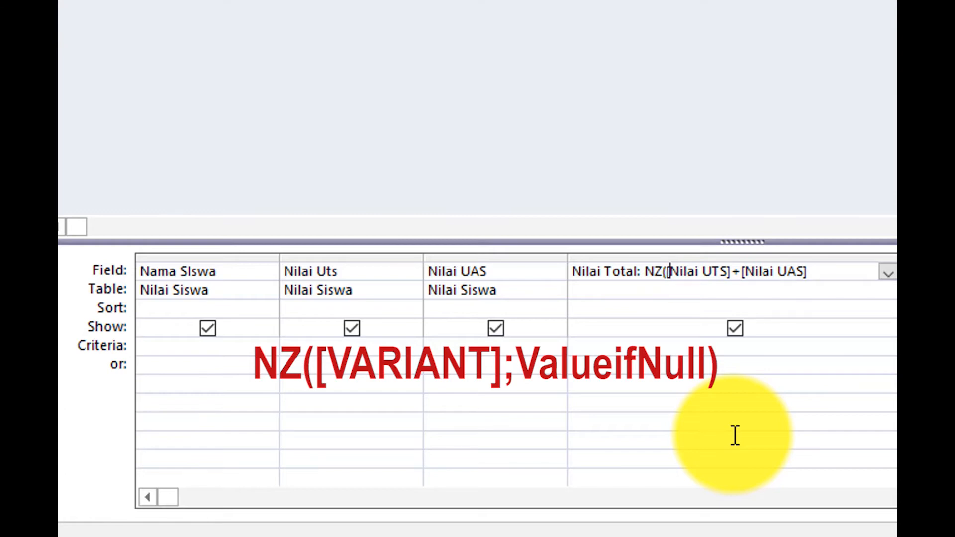
{"action": "key", "text": "Right"}
{"action": "key", "text": "Right"}
{"action": "key", "text": "Right"}
{"action": "key", "text": "Right"}
{"action": "key", "text": "Right"}
{"action": "key", "text": "Right"}
{"action": "key", "text": "Right"}
{"action": "key", "text": "Right"}
{"action": "key", "text": "Right"}
{"action": "key", "text": "Right"}
{"action": "key", "text": "ctrl+shift+Left"}
{"action": "key", "text": "ctrl+shift+Left"}
{"action": "key", "text": "ctrl+shift+Right"}
{"action": "key", "text": "ctrl+shift+Right"}
{"action": "key", "text": "Right"}
{"action": "key", "text": "Left"}
{"action": "type", "text": ";"}
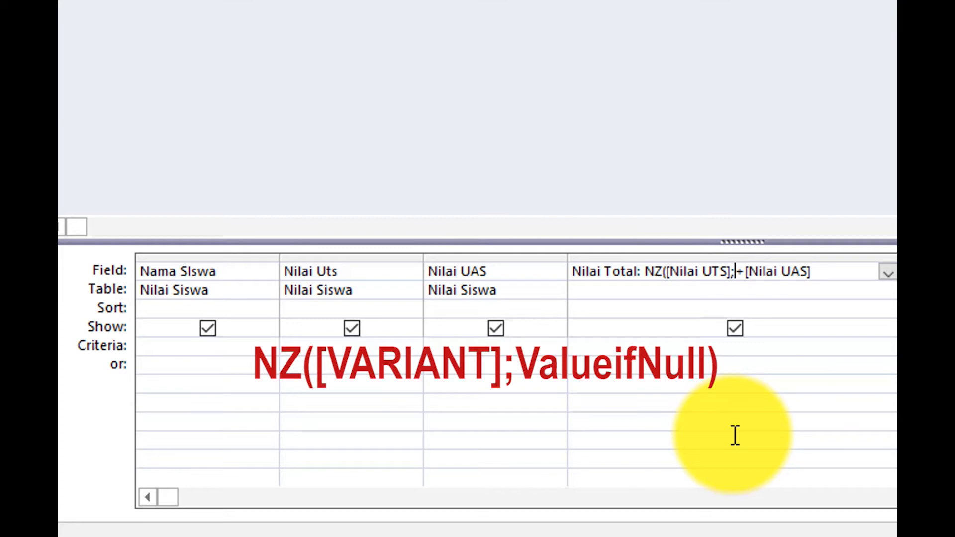
{"action": "type", "text": "0"}
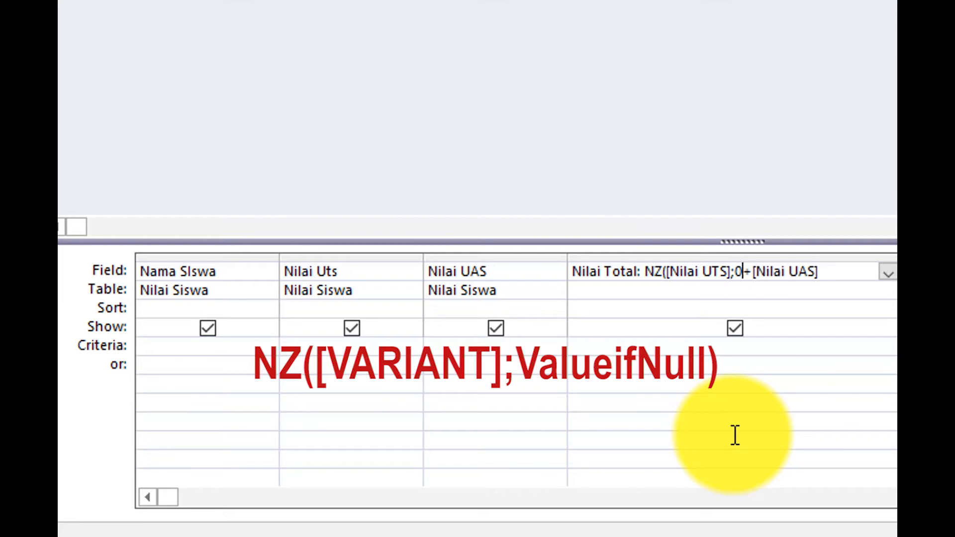
{"action": "type", "text": ")"}
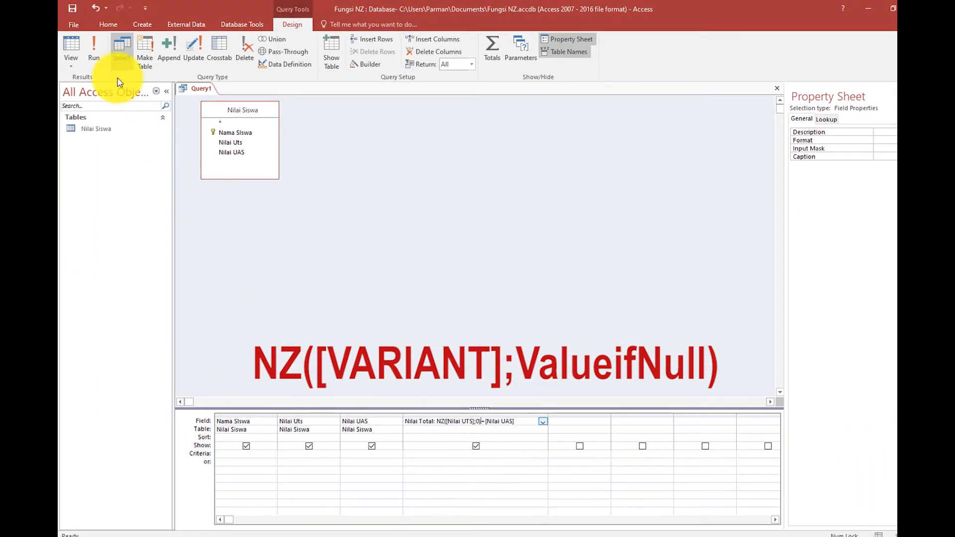
Run the query and check Nilai Total for the student with an empty Nilai Uts
{"action": "left_click", "coordinate": [94, 55]}
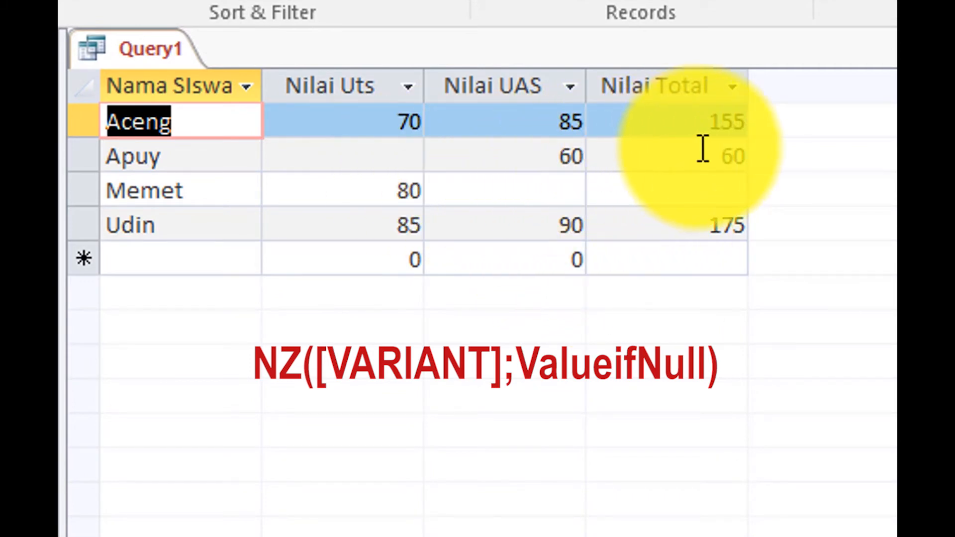
{"action": "left_click", "coordinate": [713, 163]}
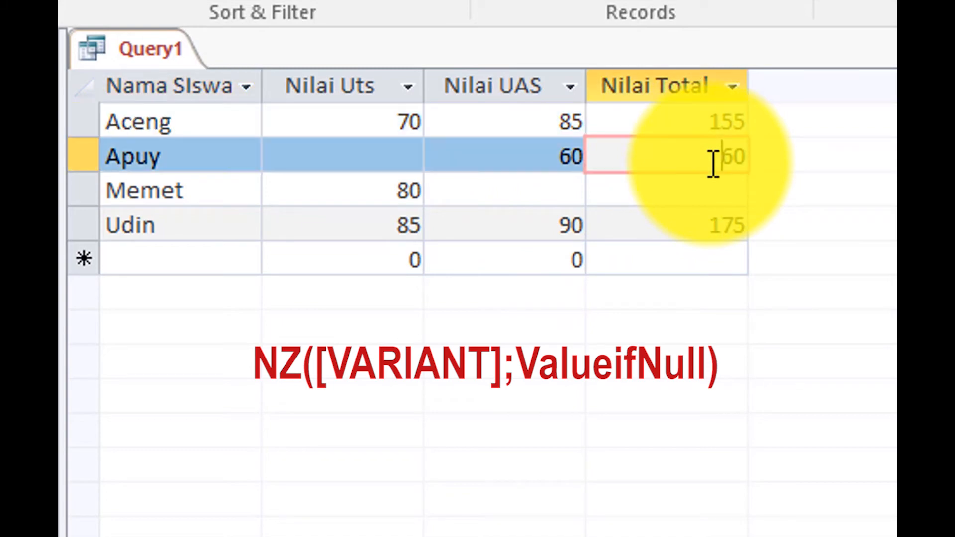
{"action": "left_click", "coordinate": [577, 160]}
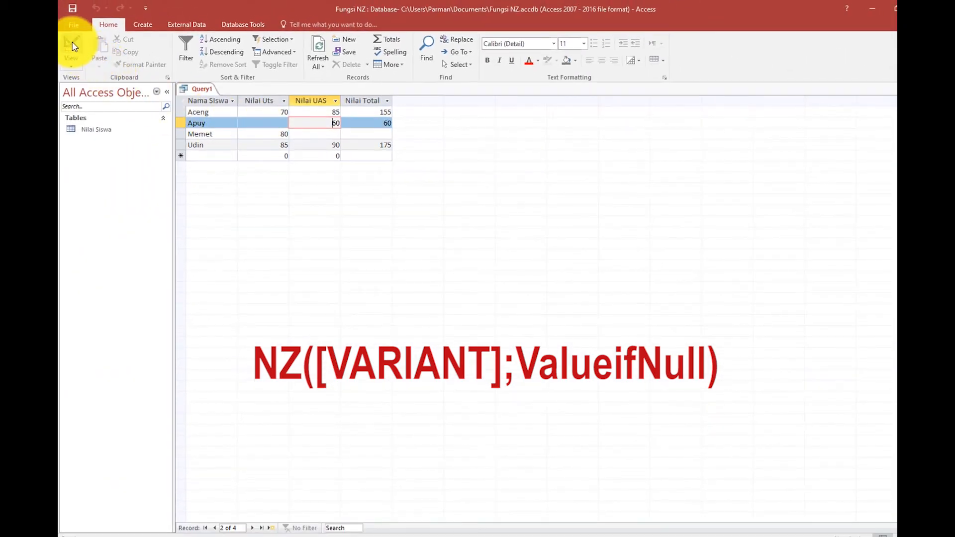
Return to the query design and set the value-if-null of the Nilai UTS term to 50
{"action": "left_click", "coordinate": [72, 46]}
{"action": "left_click", "coordinate": [476, 423]}
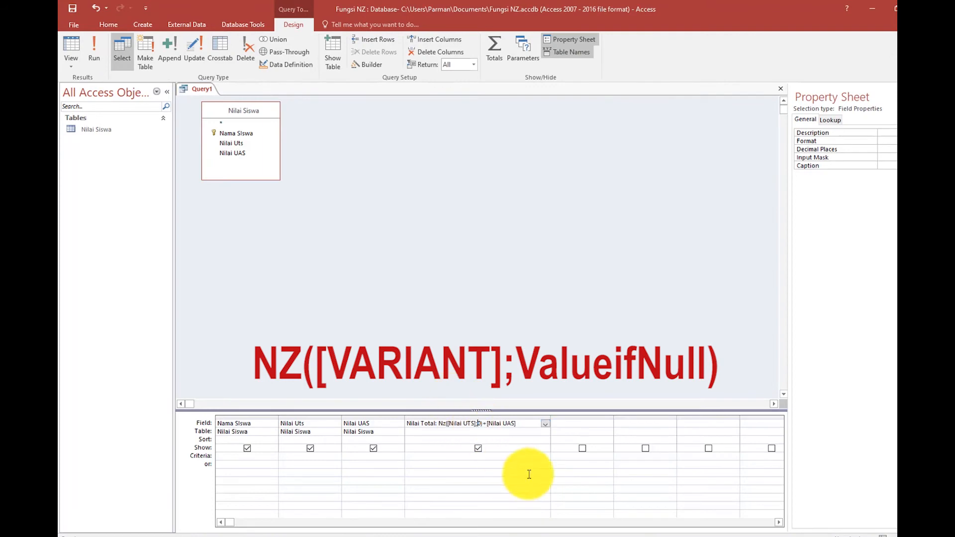
{"action": "type", "text": "5"}
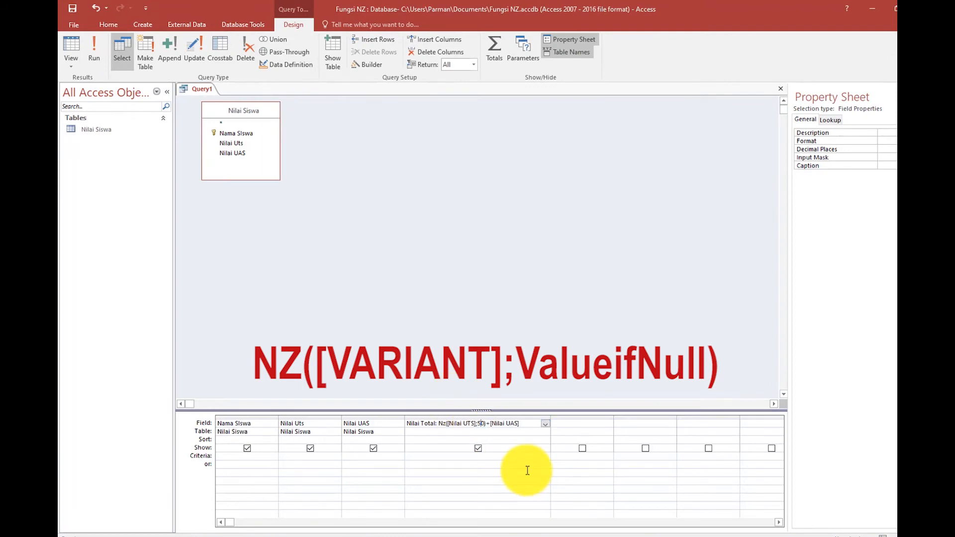
Run the query and compare Nilai Total of the student without Nilai Uts with the totals of the students with complete scores
{"action": "left_click", "coordinate": [97, 54]}
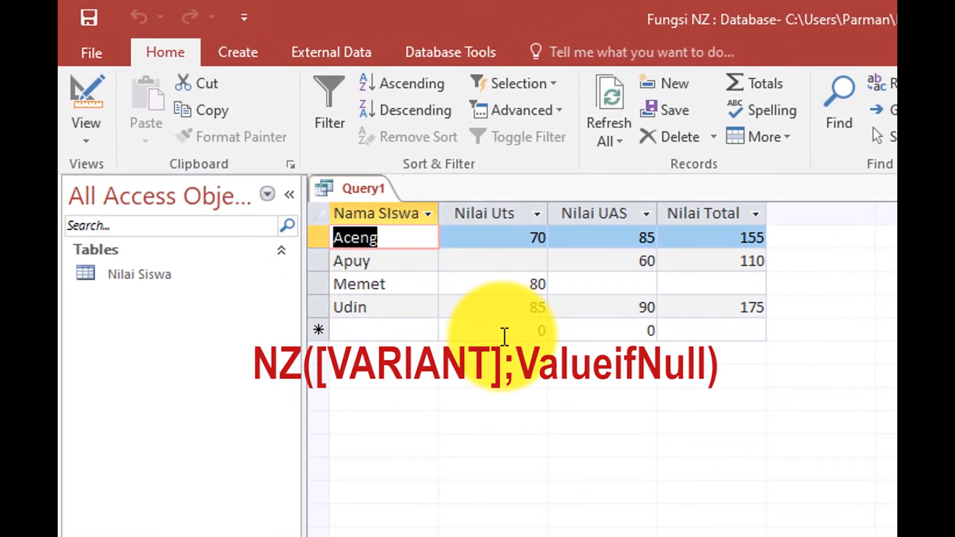
{"action": "left_click", "coordinate": [731, 261]}
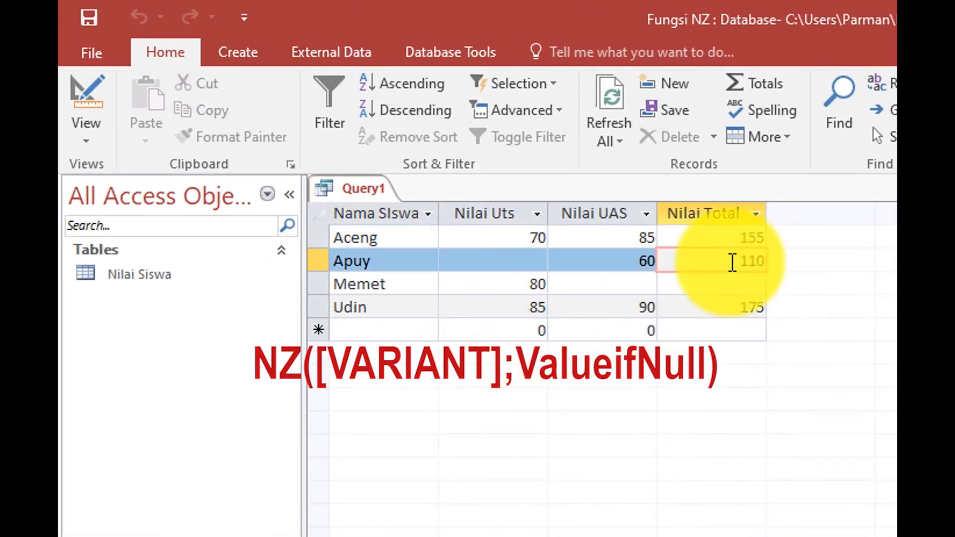
{"action": "left_click", "coordinate": [730, 307]}
{"action": "left_click", "coordinate": [735, 237]}
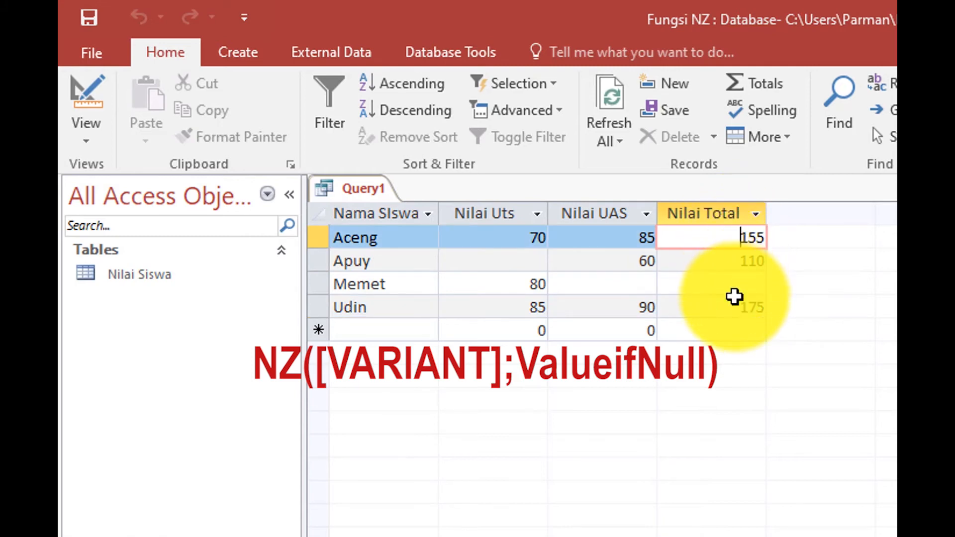
{"action": "left_click", "coordinate": [737, 307]}
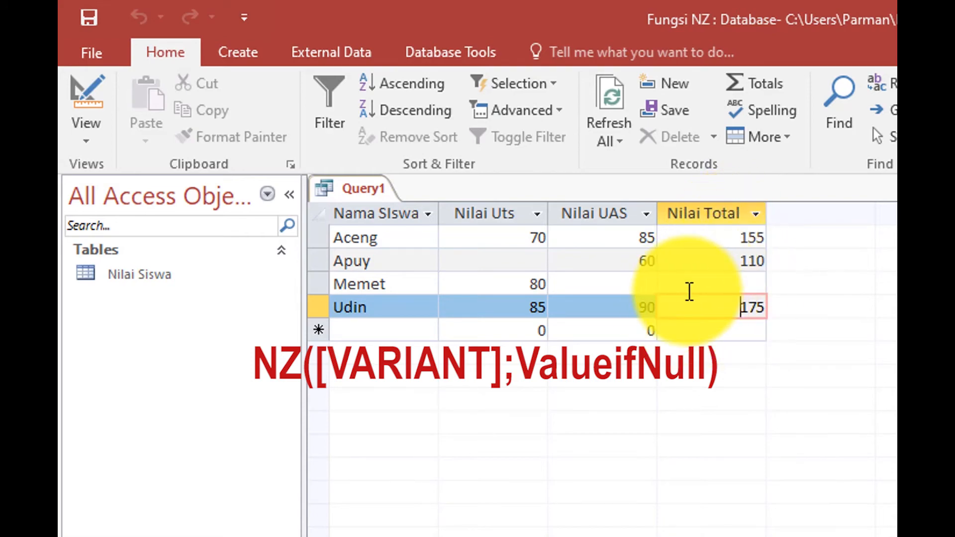
{"action": "left_click", "coordinate": [724, 262]}
{"action": "left_click", "coordinate": [732, 242]}
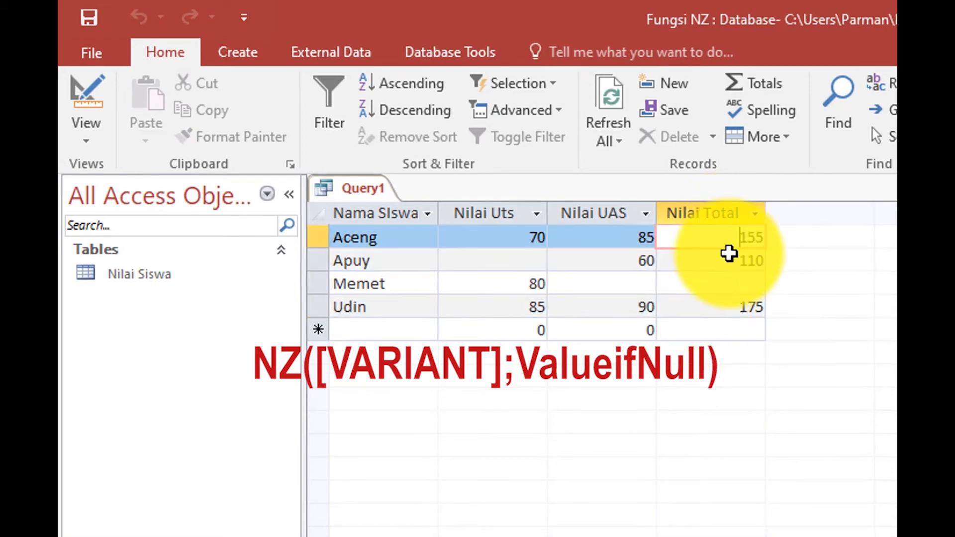
{"action": "left_click", "coordinate": [729, 255]}
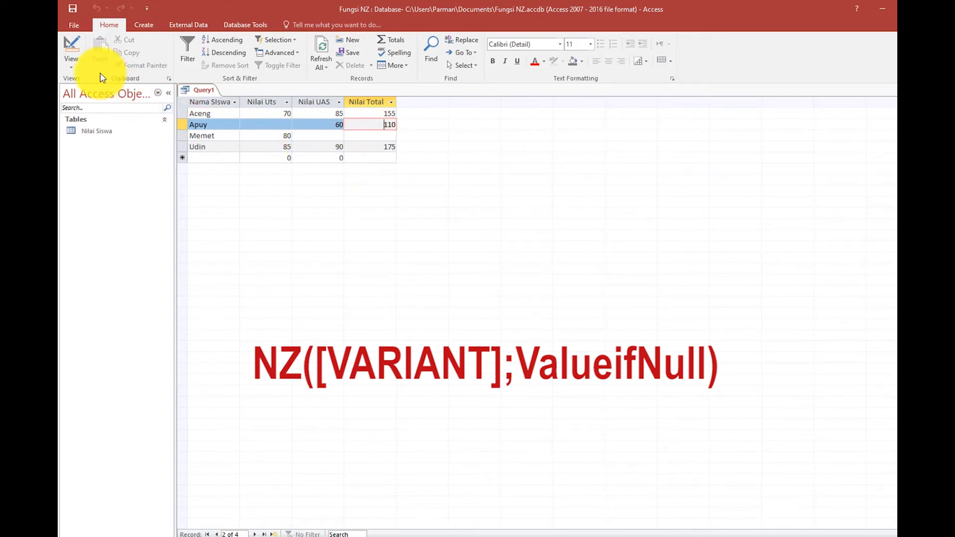
In the Nilai Total expression of the query design, wrap the UAS term as NZ([Nilai UAS];0)
{"action": "left_click", "coordinate": [68, 41]}
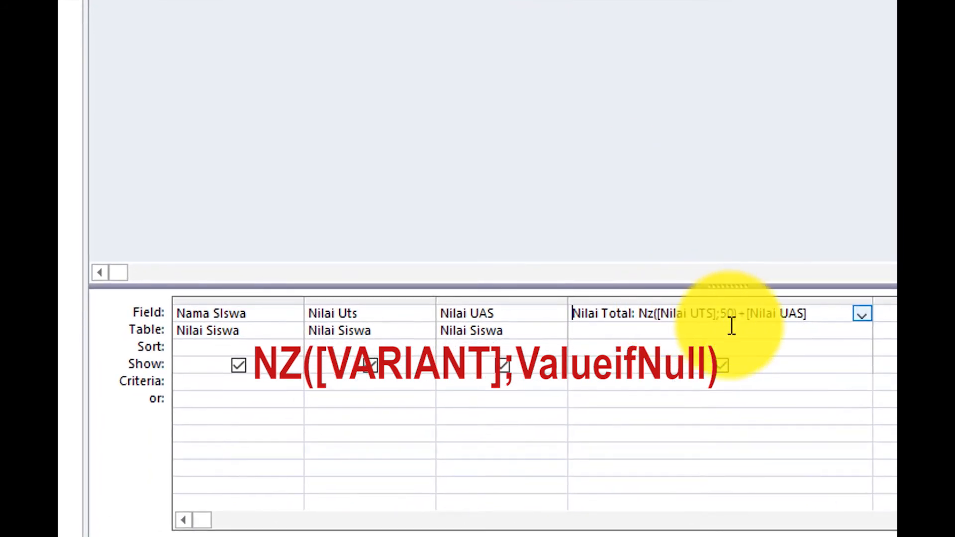
{"action": "left_click", "coordinate": [750, 314]}
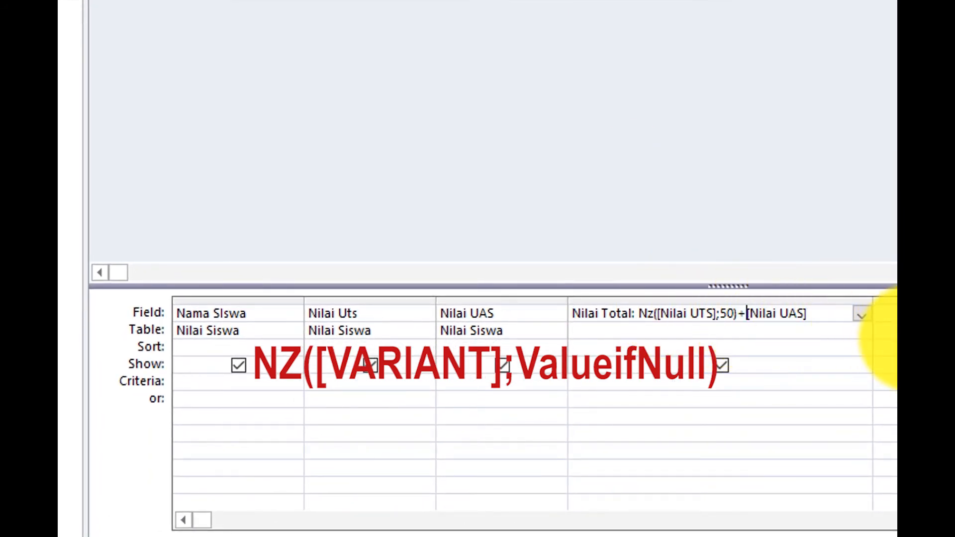
{"action": "type", "text": "NZ"}
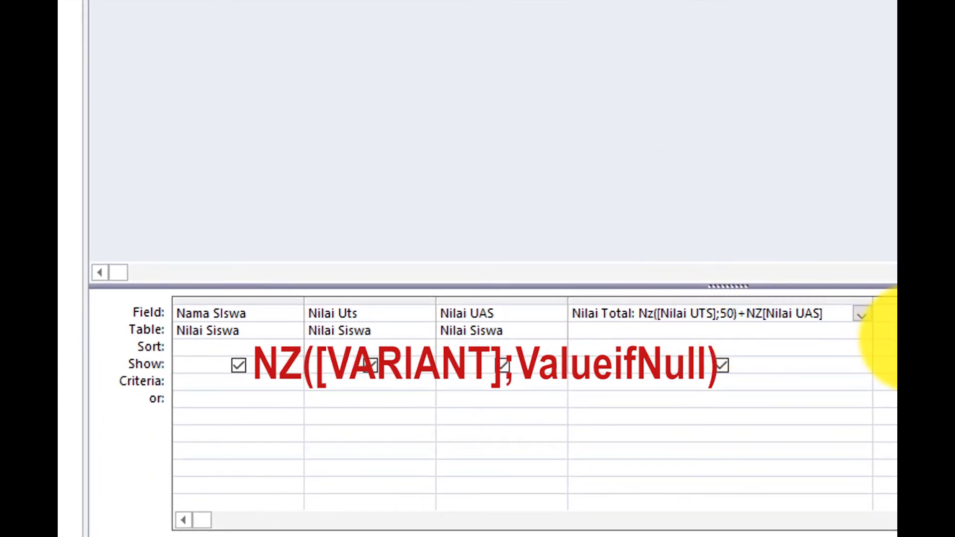
{"action": "type", "text": "("}
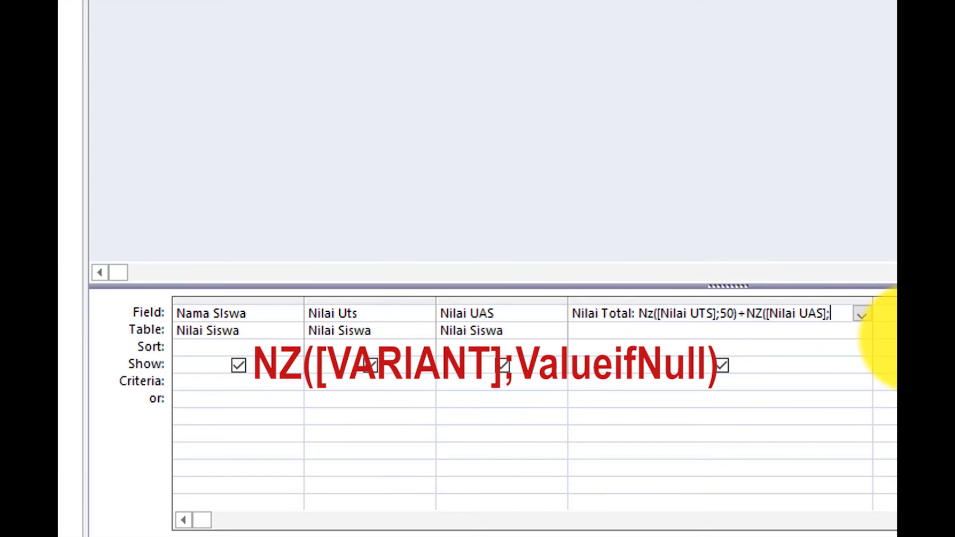
{"action": "type", "text": "0)"}
Set the value-if-null of the Nilai UTS term in the Nilai Total expression to 00
{"action": "key", "text": "Left"}
{"action": "key", "text": "Left"}
{"action": "key", "text": "Left"}
{"action": "key", "text": "Left"}
{"action": "key", "text": "Left"}
{"action": "key", "text": "Left"}
{"action": "key", "text": "Left"}
{"action": "key", "text": "Left"}
{"action": "key", "text": "Left"}
{"action": "key", "text": "Left"}
{"action": "key", "text": "Left"}
{"action": "key", "text": "Left"}
{"action": "key", "text": "Left"}
{"action": "key", "text": "Left"}
{"action": "key", "text": "Left"}
{"action": "key", "text": "Left"}
{"action": "key", "text": "Left"}
{"action": "key", "text": "Left"}
{"action": "key", "text": "Left"}
{"action": "type", "text": ";0"}
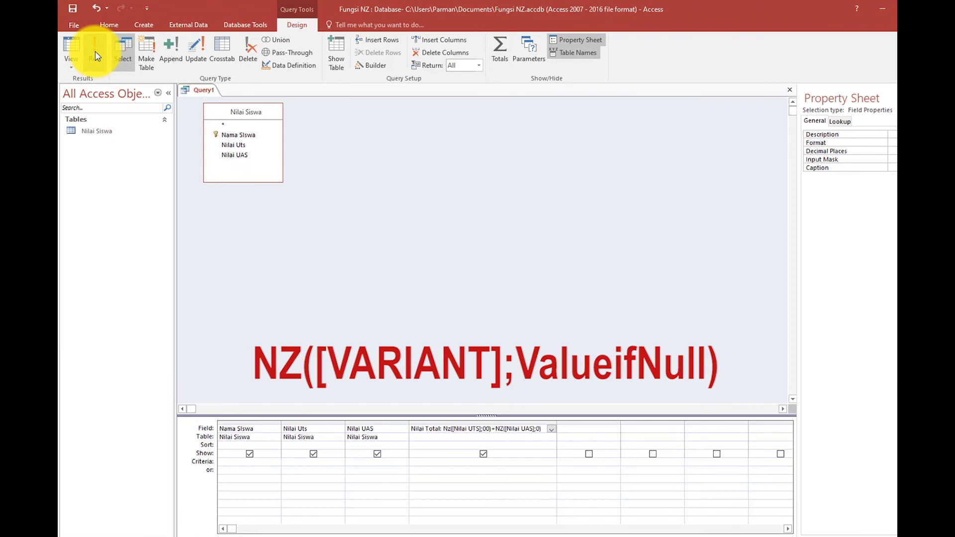
Run the Nilai Total query, save it as Query1 and close it
{"action": "left_click", "coordinate": [95, 52]}
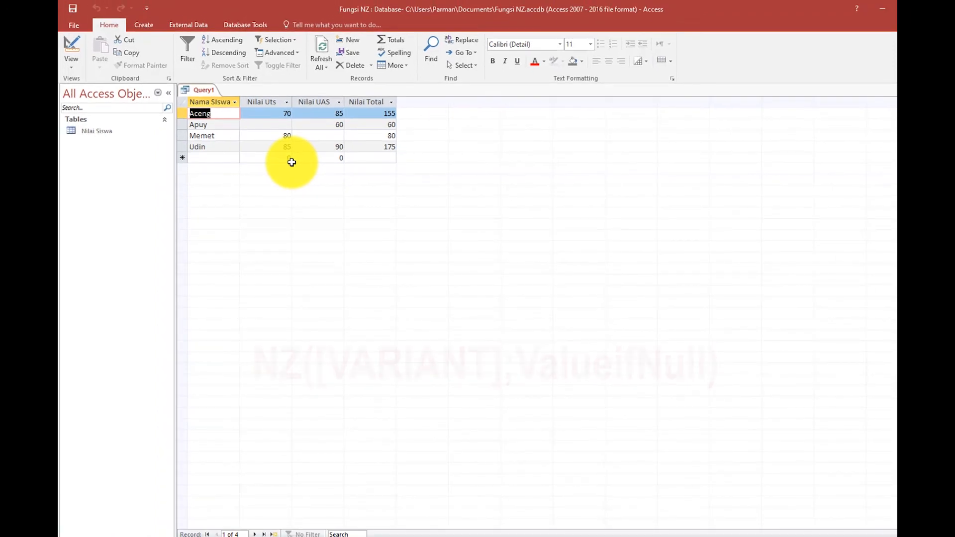
{"action": "key", "text": "ctrl+s"}
{"action": "left_click", "coordinate": [499, 217]}
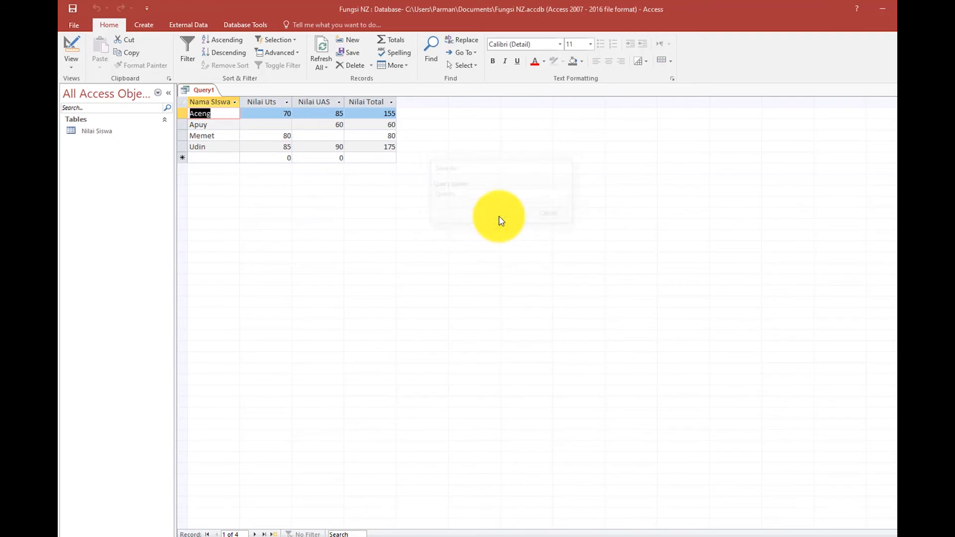
{"action": "left_click", "coordinate": [933, 90]}
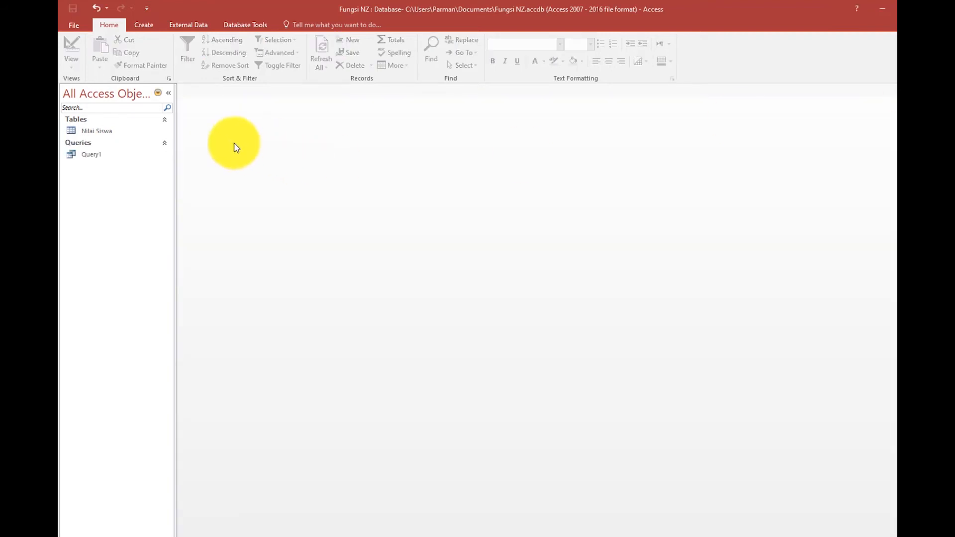
Open the Nilai Siswa table's design and add a field named Alamat with the Short Text data type
{"action": "right_click", "coordinate": [105, 133]}
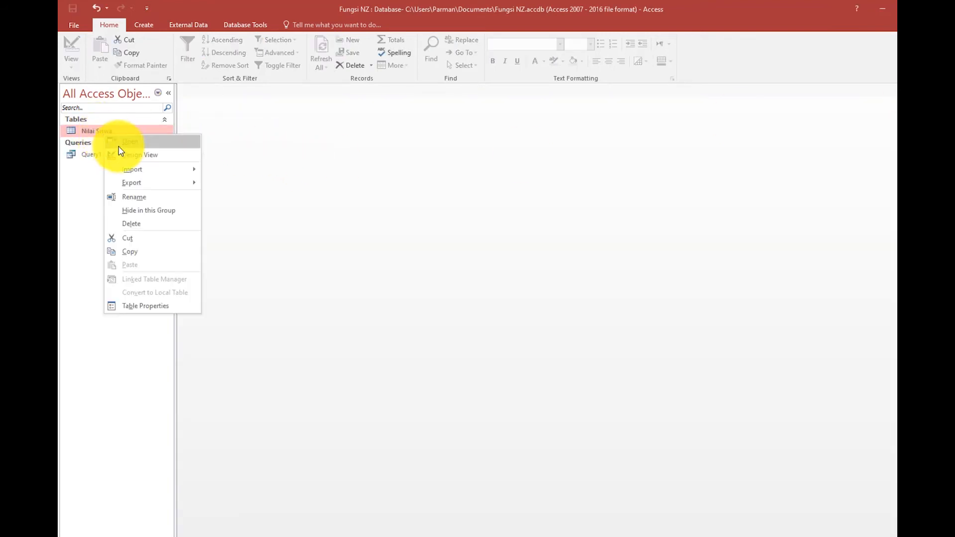
{"action": "left_click", "coordinate": [124, 160]}
{"action": "left_click", "coordinate": [227, 144]}
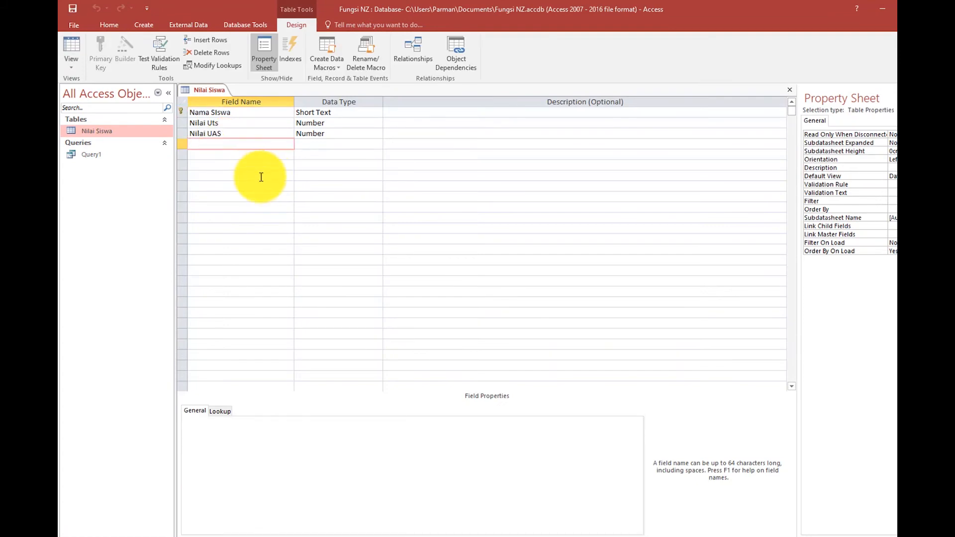
{"action": "type", "text": "Alamat"}
{"action": "key", "text": "Tab"}
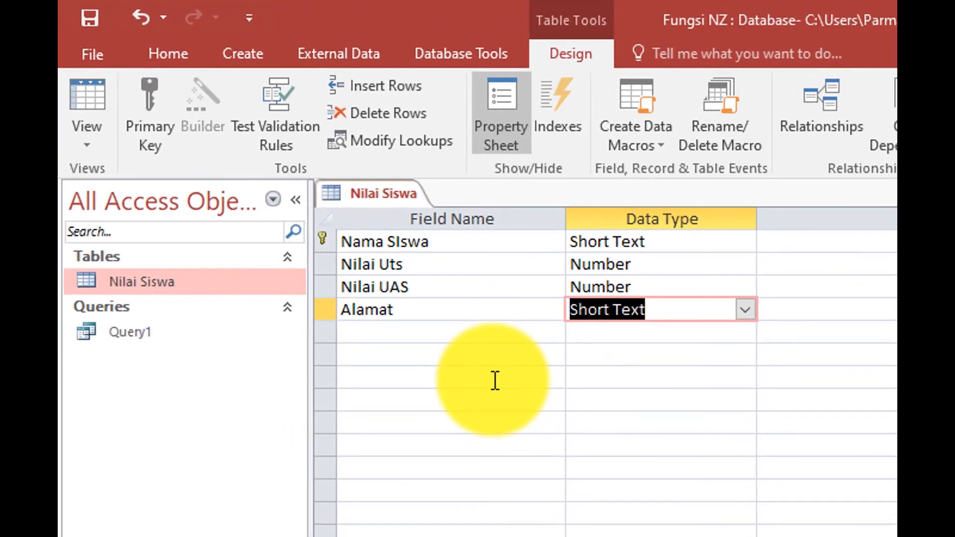
Show the Nilai Siswa table as a datasheet and enter Bandung as Alamat for the first and fourth records
{"action": "left_click", "coordinate": [92, 103]}
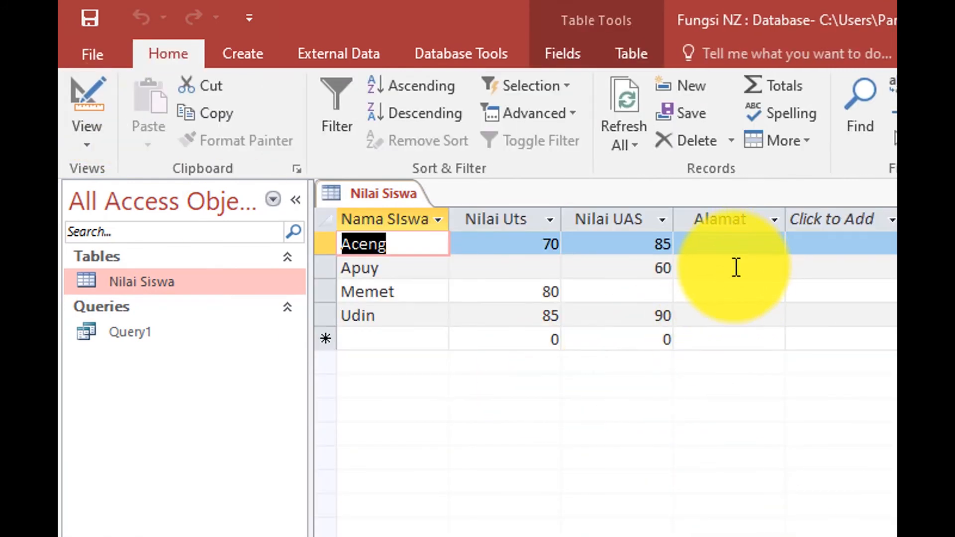
{"action": "left_click", "coordinate": [726, 313]}
{"action": "type", "text": "B"}
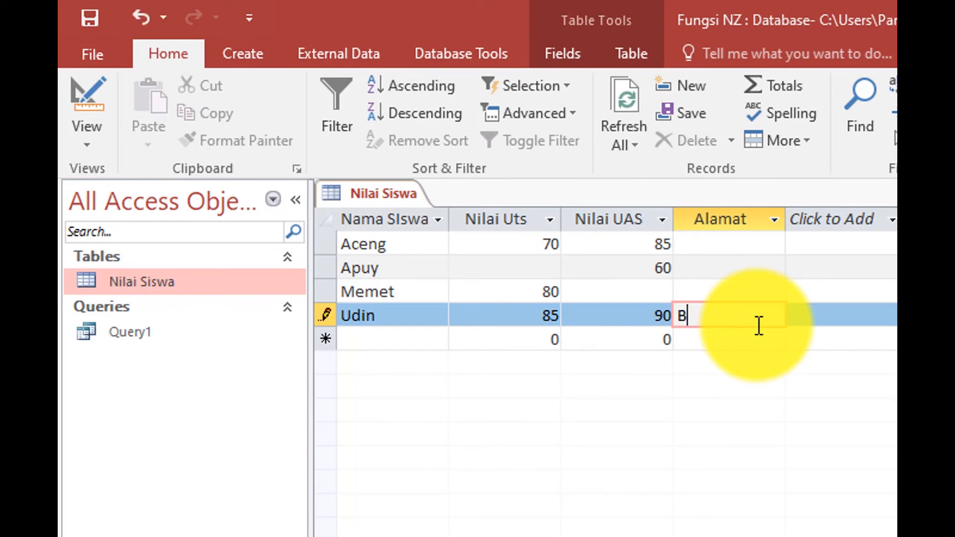
{"action": "type", "text": "andung"}
{"action": "key", "text": "Up"}
{"action": "key", "text": "Up"}
{"action": "key", "text": "Up"}
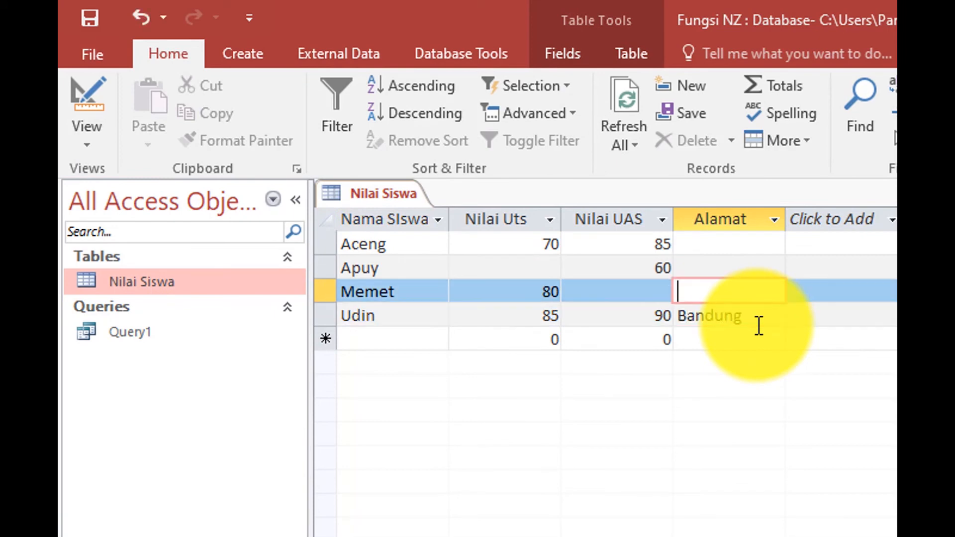
{"action": "type", "text": "Bandung"}
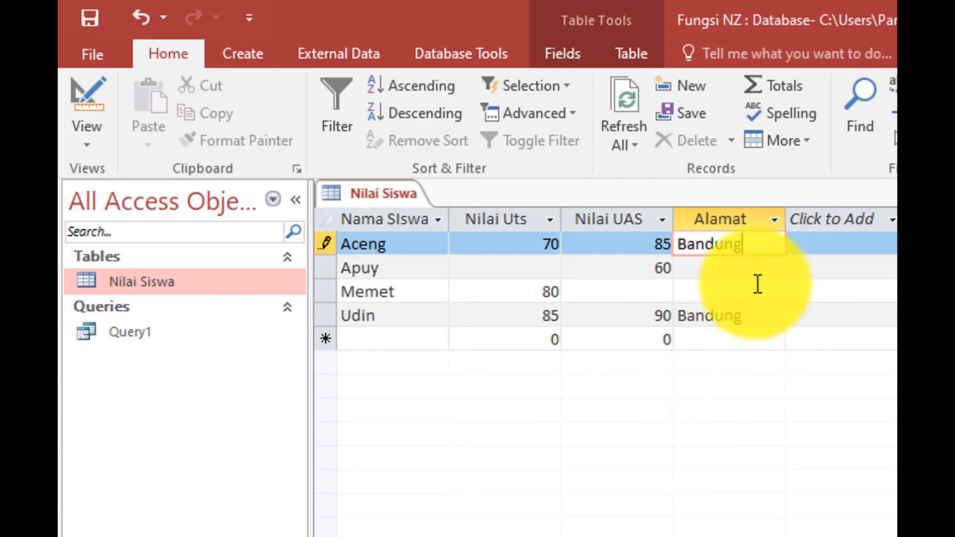
Check the empty Alamat cells of the second and third records and close the Nilai Siswa table
{"action": "left_click", "coordinate": [751, 269]}
{"action": "left_click", "coordinate": [744, 296]}
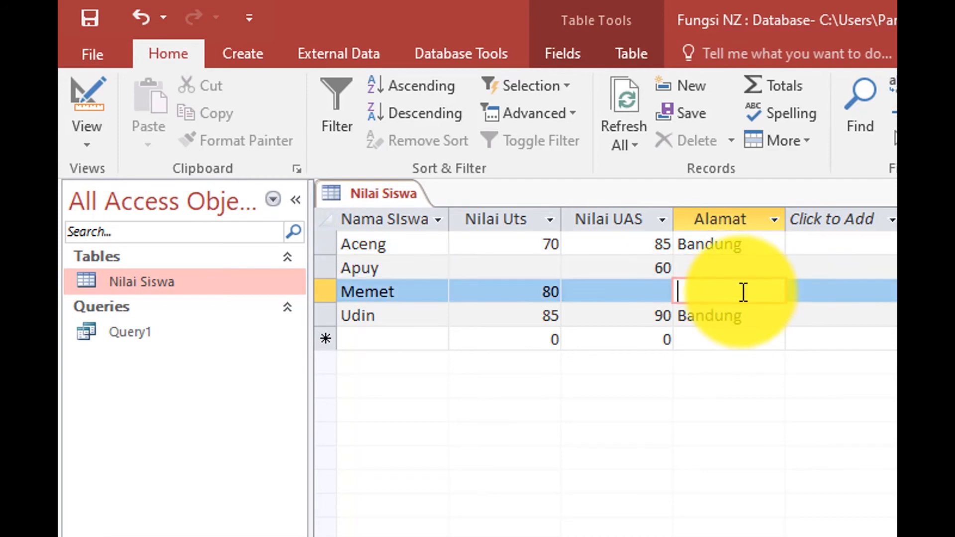
{"action": "left_click", "coordinate": [733, 268]}
{"action": "left_click", "coordinate": [733, 288]}
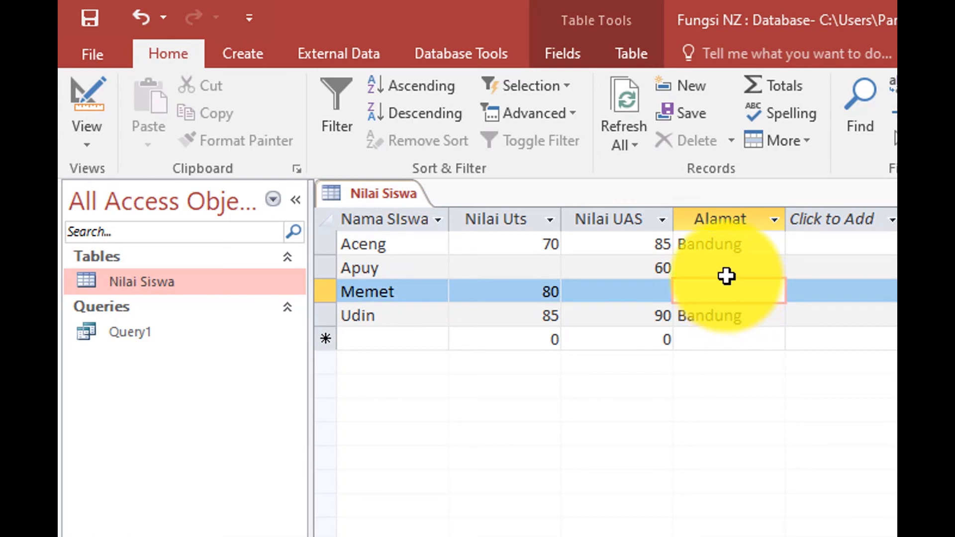
{"action": "left_click", "coordinate": [728, 269]}
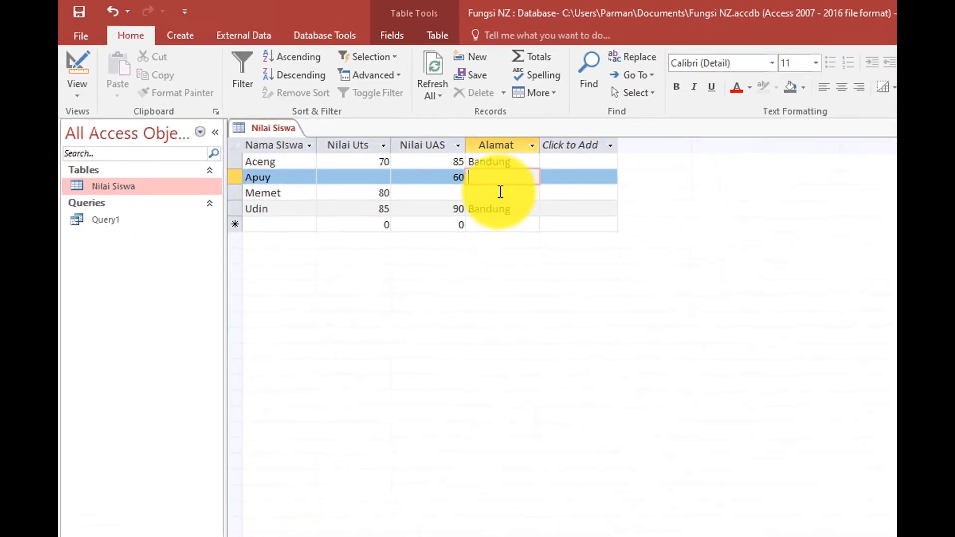
{"action": "left_click", "coordinate": [500, 192]}
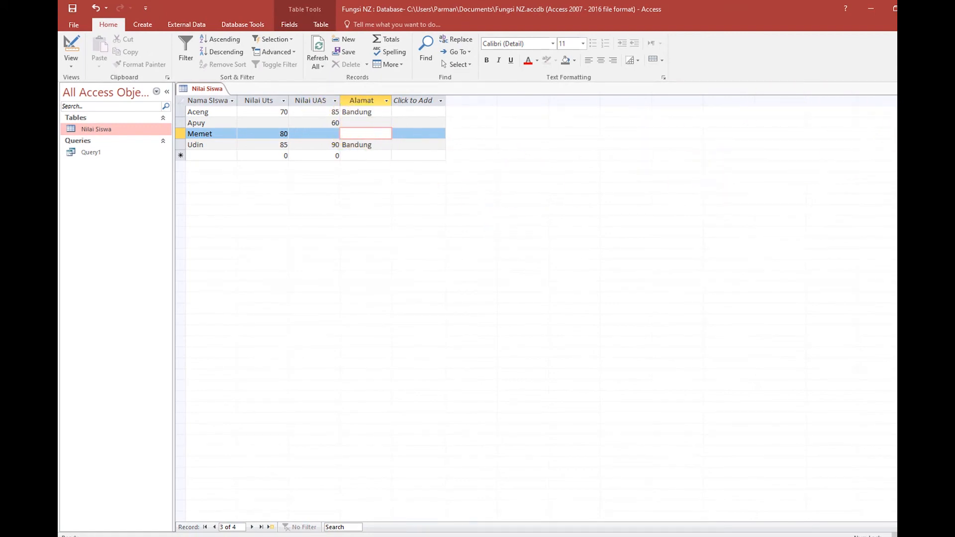
{"action": "left_click", "coordinate": [923, 90]}
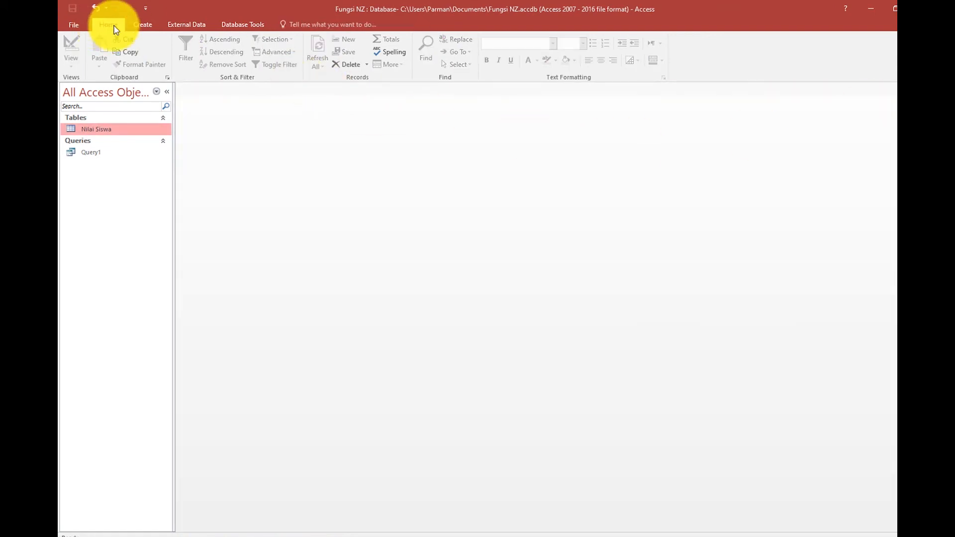
Create a query in design view on the Nilai Siswa table with the fields Nama SIswa and Alamat
{"action": "left_click", "coordinate": [139, 28]}
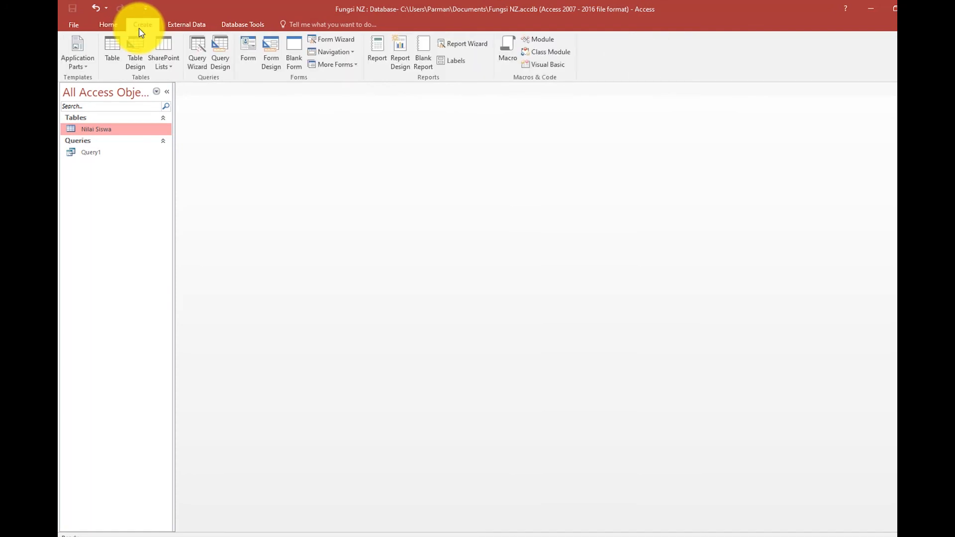
{"action": "left_click", "coordinate": [219, 61]}
{"action": "double_click", "coordinate": [446, 303]}
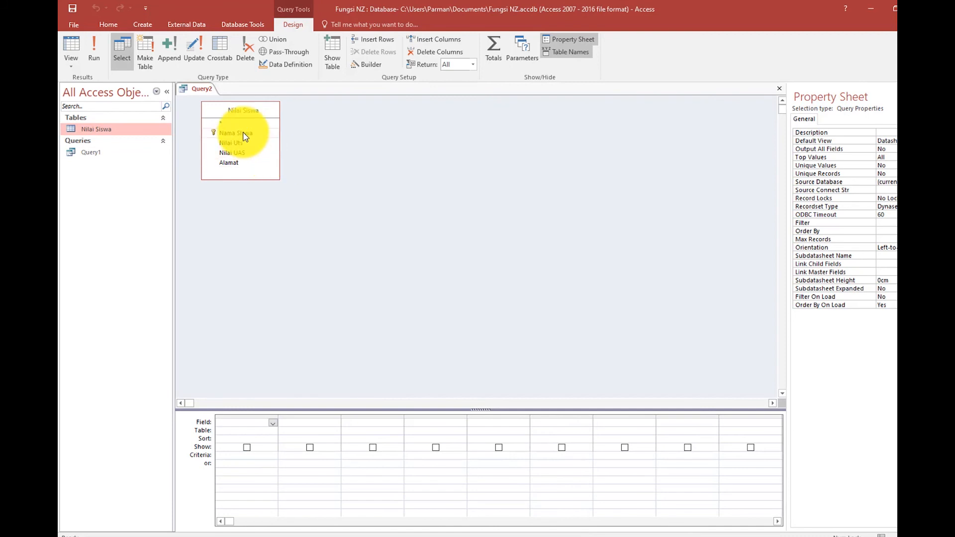
{"action": "double_click", "coordinate": [240, 135]}
{"action": "double_click", "coordinate": [233, 163]}
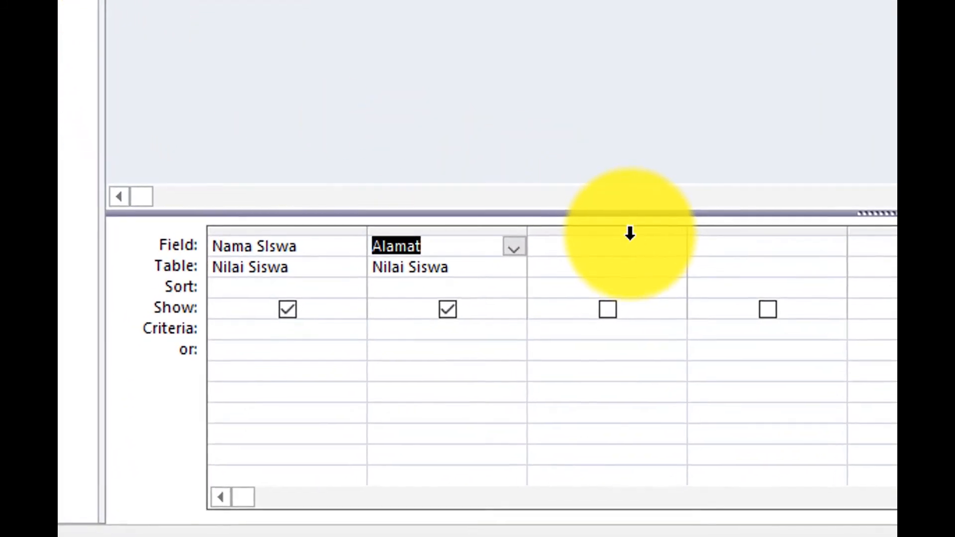
Add the calculated field Alamat Siswa:NZ([Alamat];"Jakarta") in the query's third column
{"action": "left_click", "coordinate": [488, 345]}
{"action": "type", "text": "Alamat"}
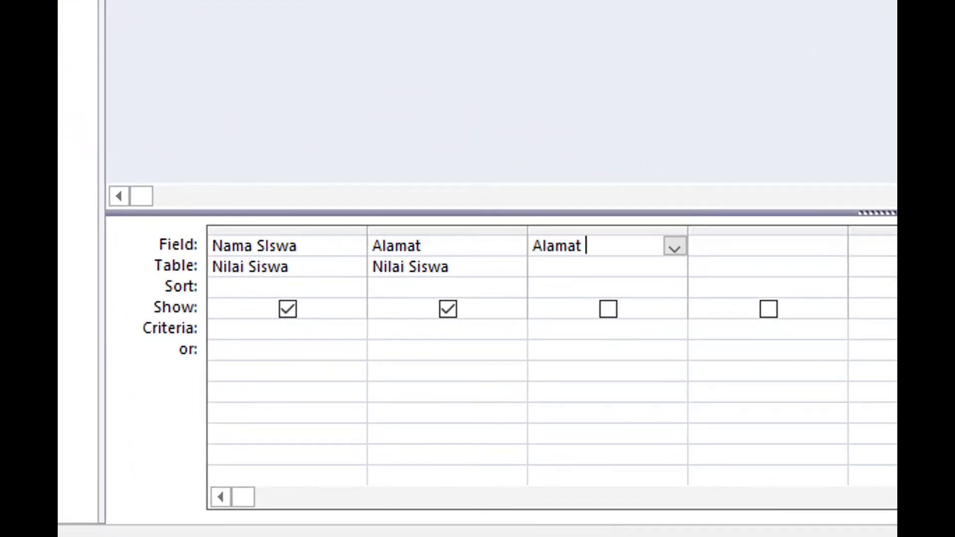
{"action": "type", "text": " Siswa:"}
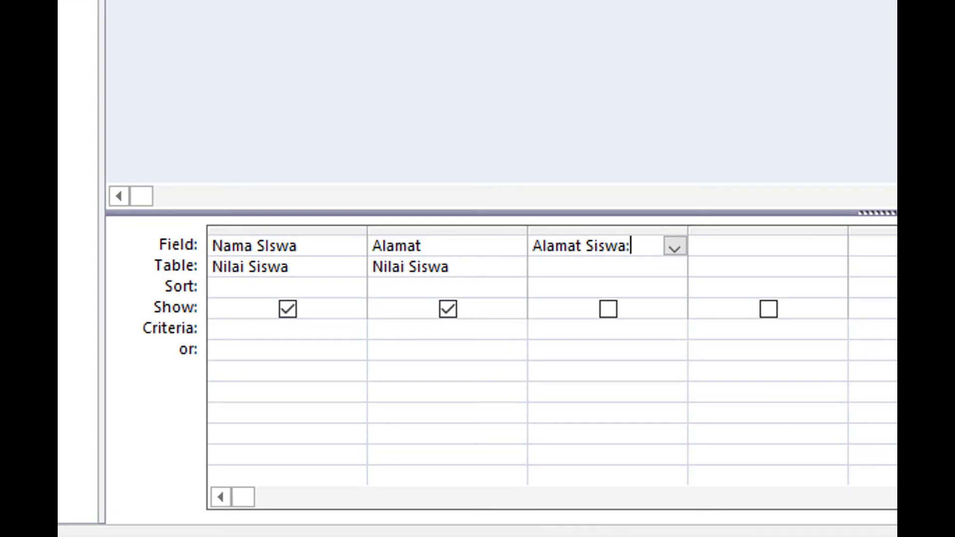
{"action": "type", "text": "NZ([Alamat"}
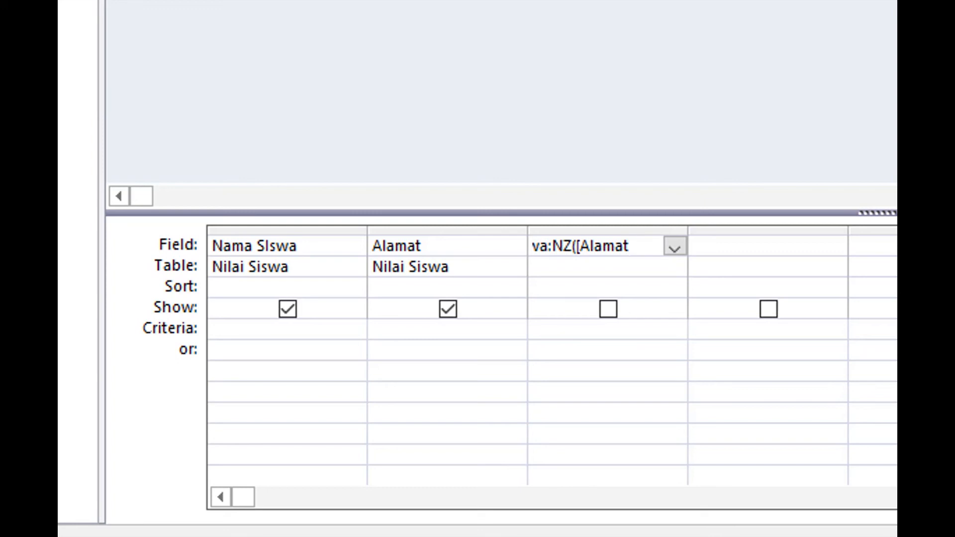
{"action": "type", "text": "];\"Jakarta"}
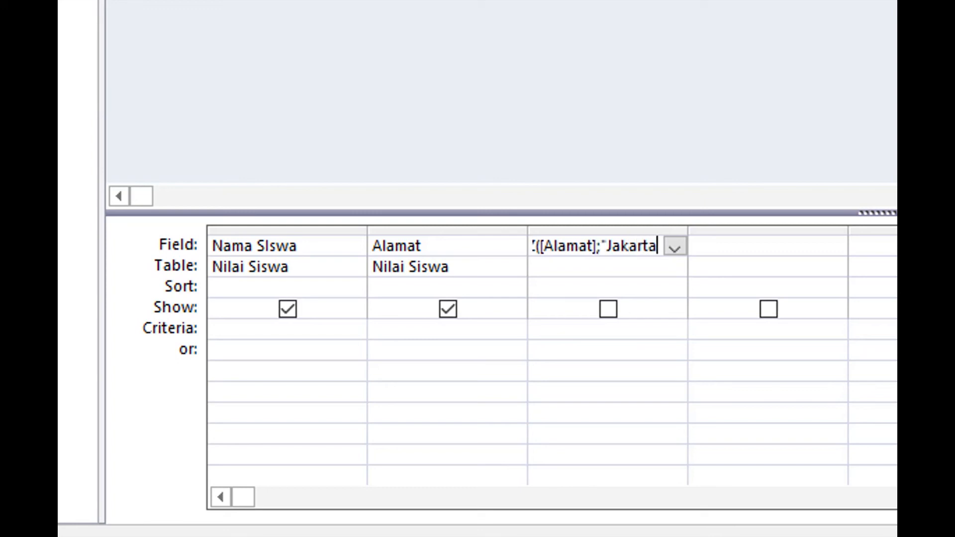
{"action": "type", "text": "\")"}
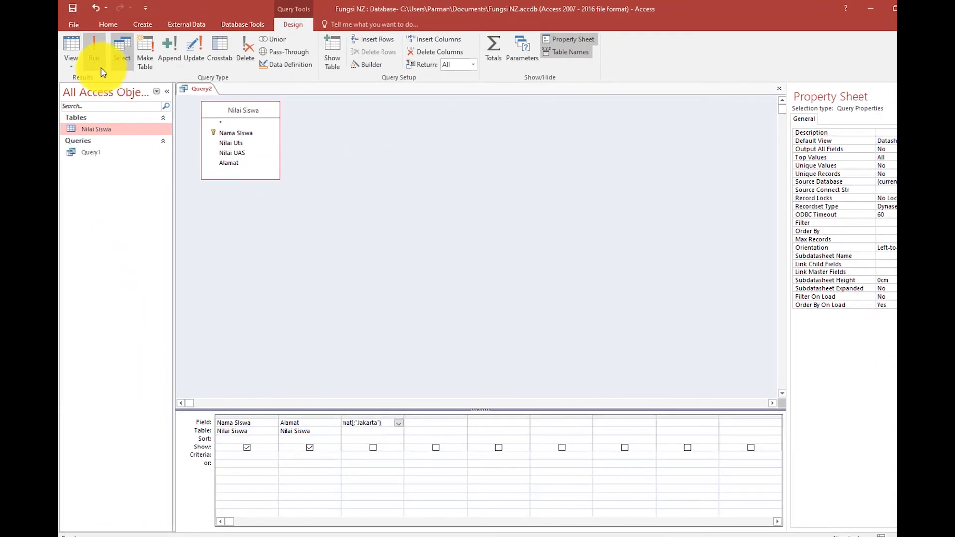
Run the query and fit the Alamat Siswa column's width to its contents
{"action": "left_click", "coordinate": [95, 55]}
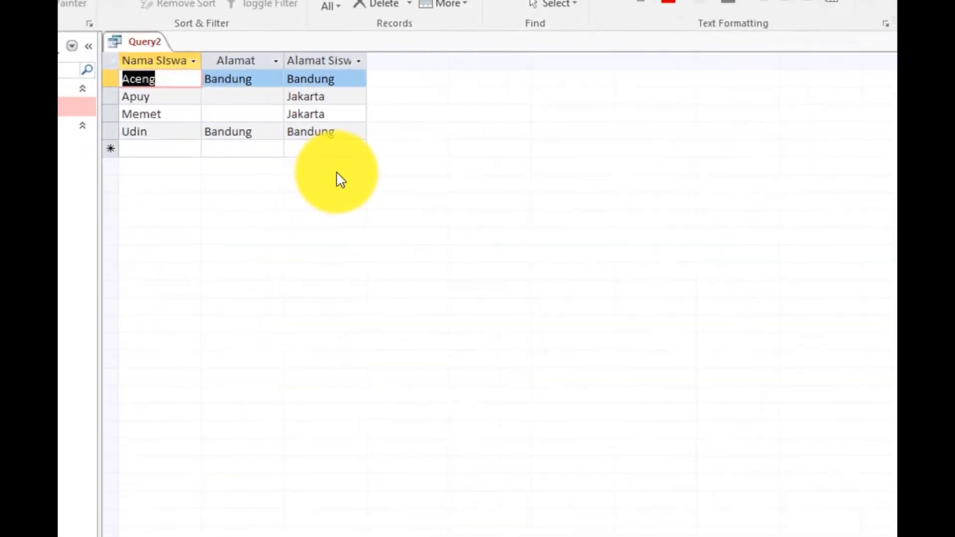
{"action": "double_click", "coordinate": [367, 59]}
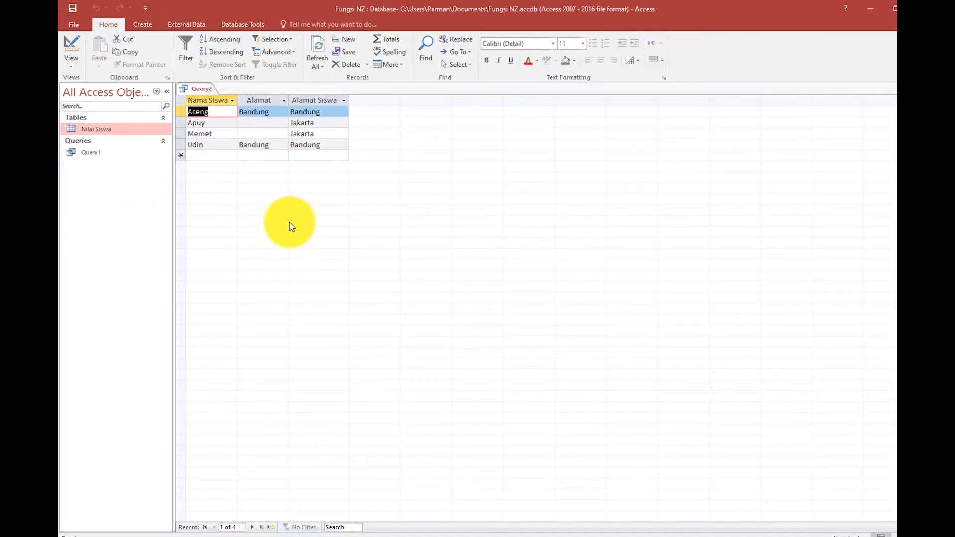
Save the address query as Query2 and close it
{"action": "key", "text": "ctrl+s"}
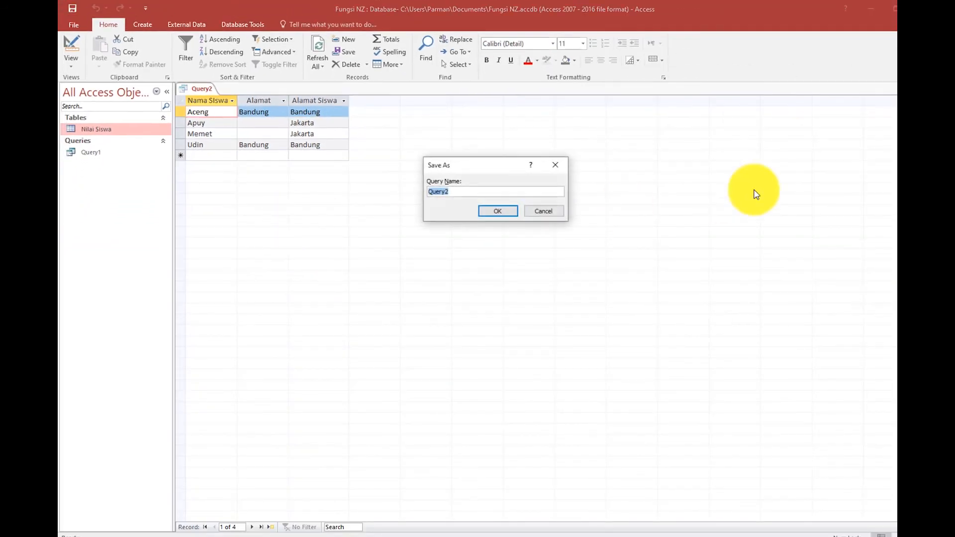
{"action": "left_click", "coordinate": [497, 210]}
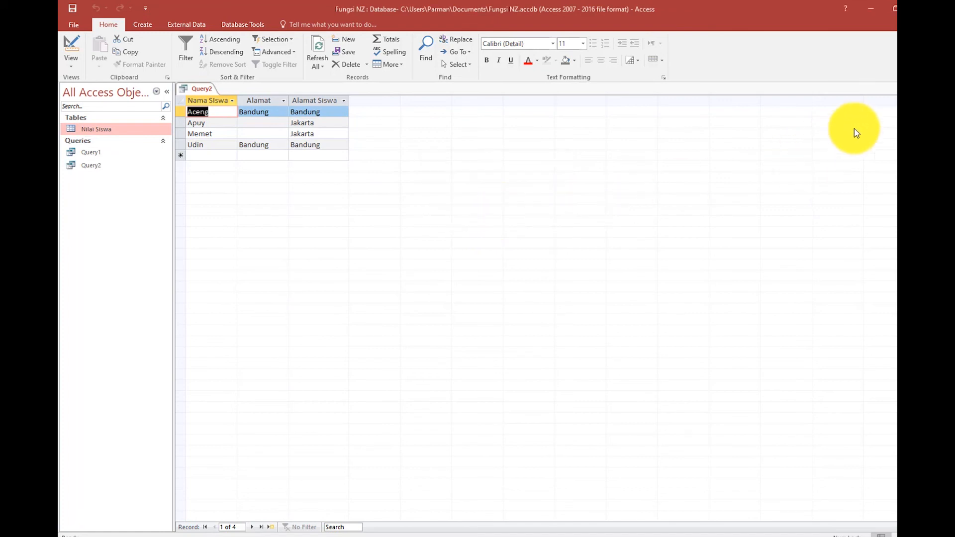
{"action": "left_click", "coordinate": [892, 88]}
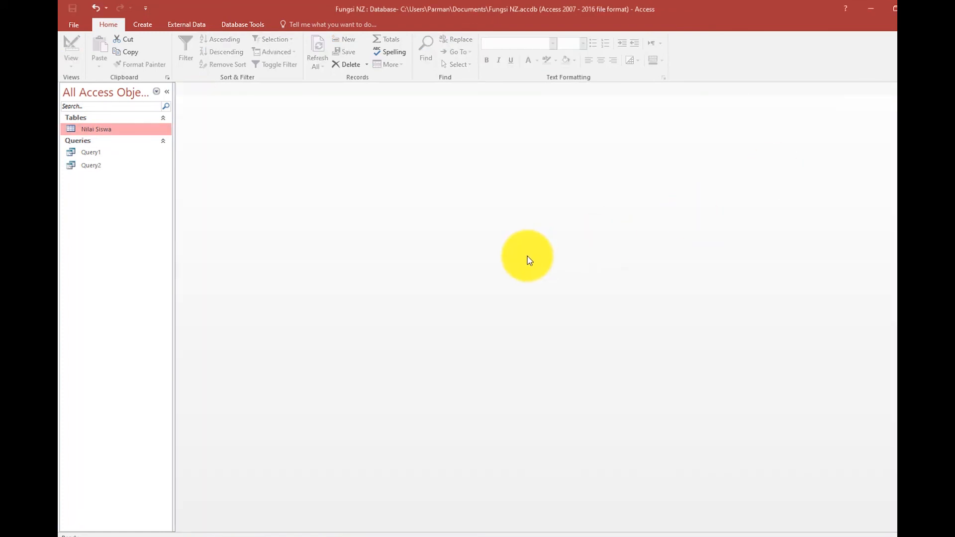